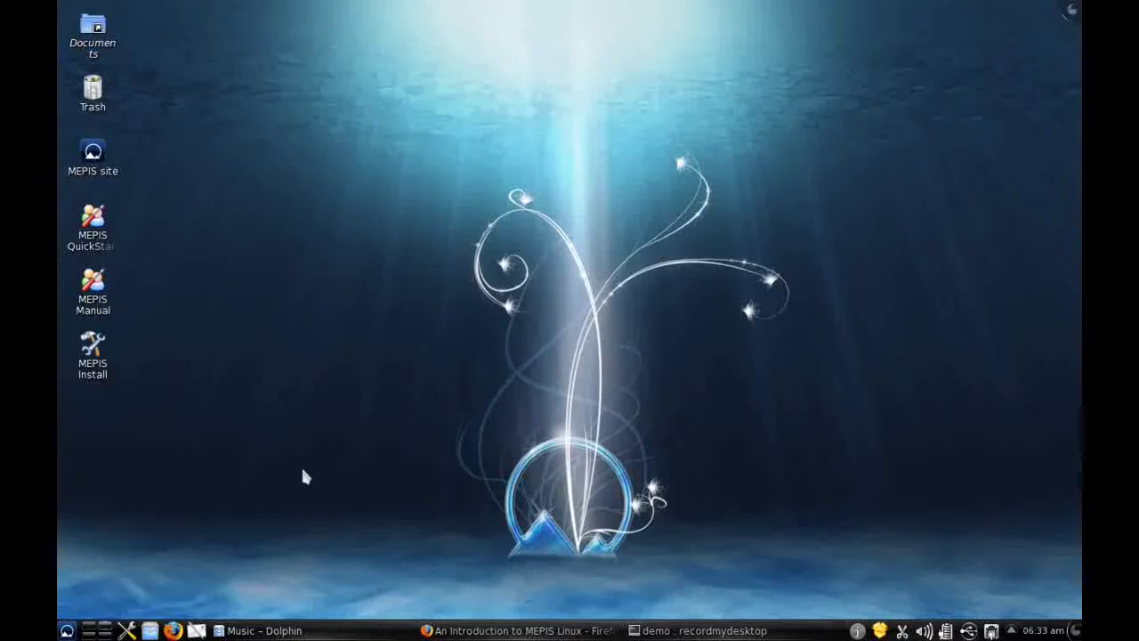
- Switch to Firefox, read the SimplyMEPIS and AntiX minimum requirements on the MEPIS introduction page, and minimize the browser
click(491, 633)
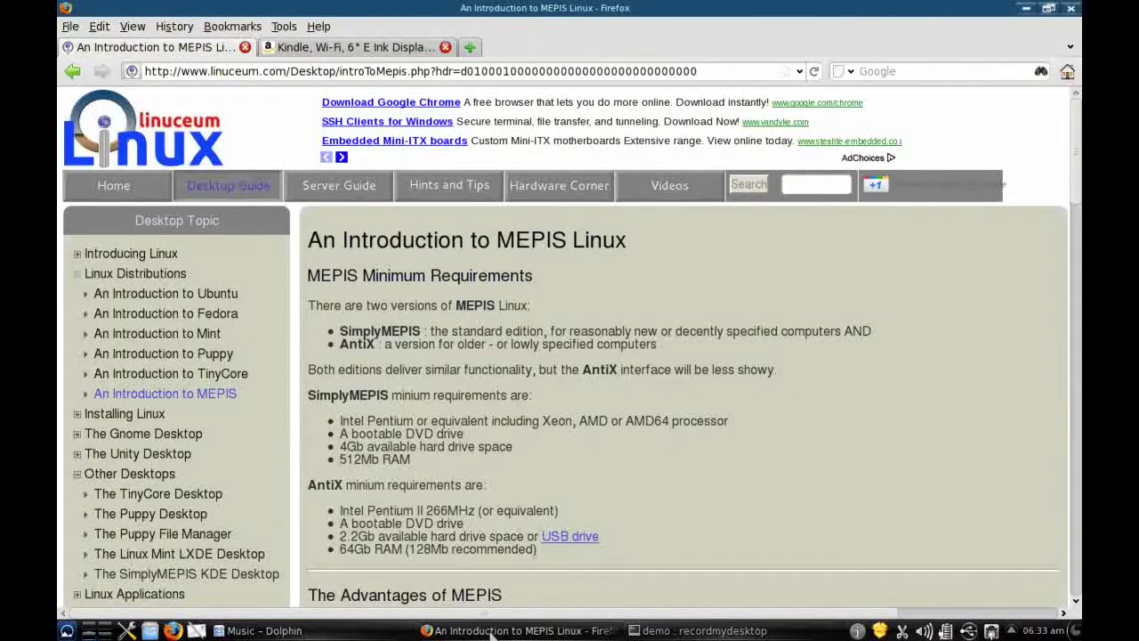
scroll(540, 278, down, 2)
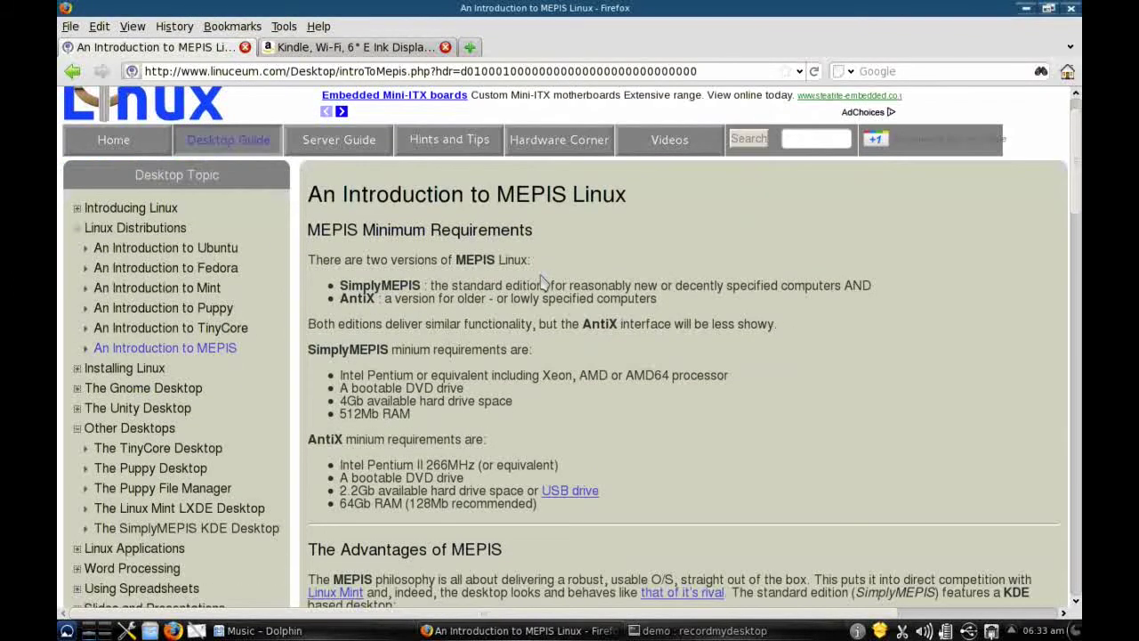
scroll(538, 279, down, 1)
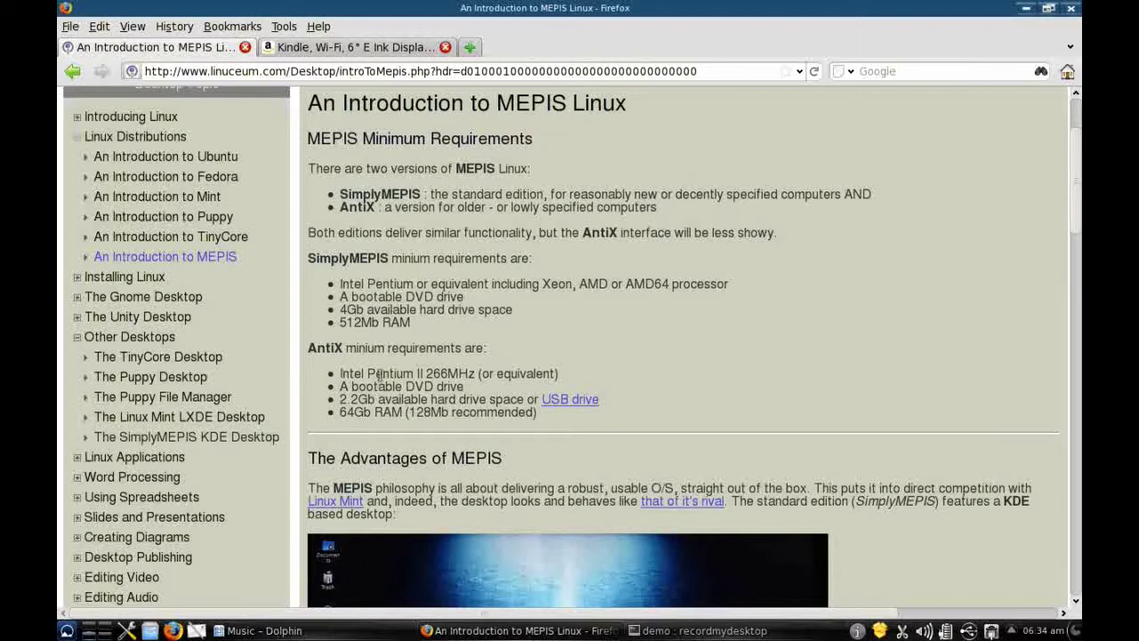
scroll(471, 353, down, 1)
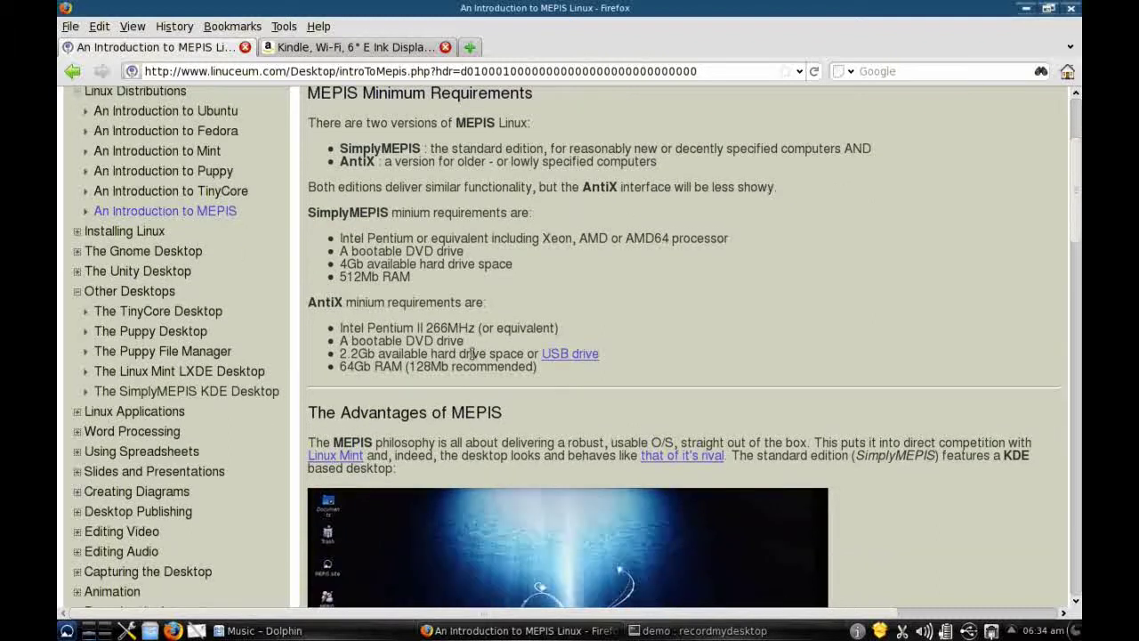
scroll(470, 353, up, 1)
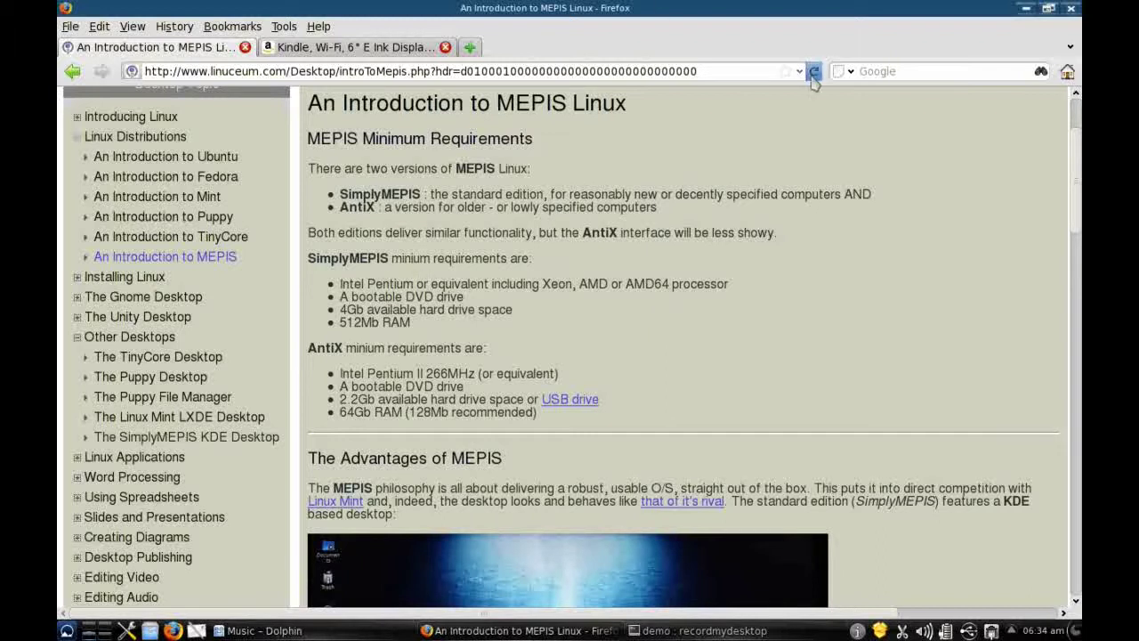
click(1024, 9)
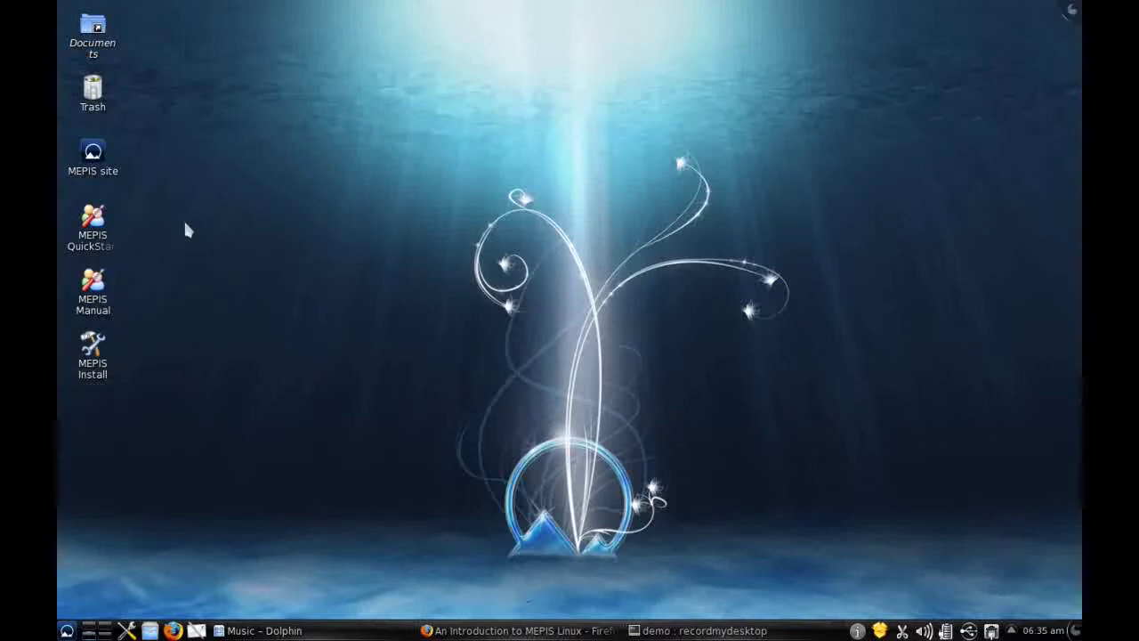
- Review the MEPIS QuickStart guide and the Trash contents from the desktop, closing each window after viewing
click(89, 240)
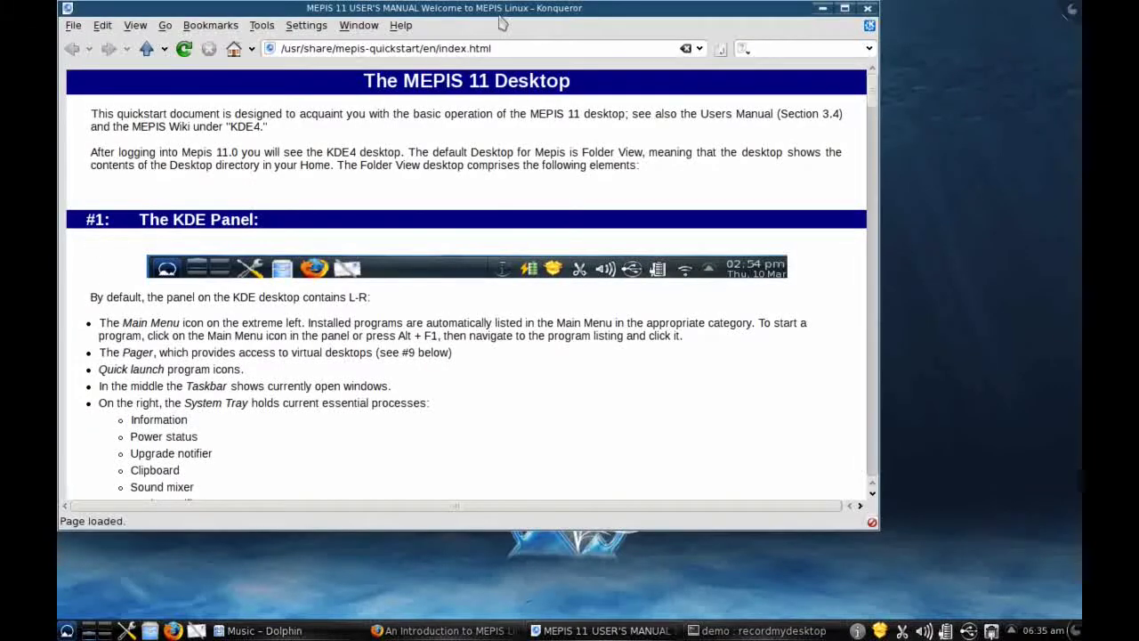
drag(530, 10, 658, 19)
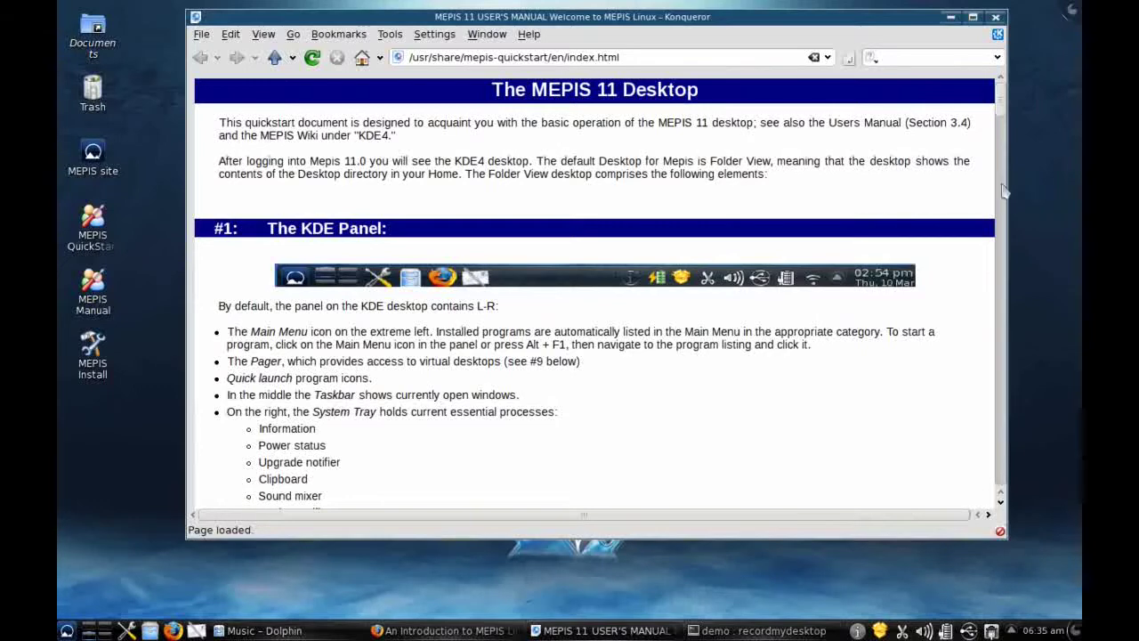
drag(1000, 101, 976, 96)
click(996, 17)
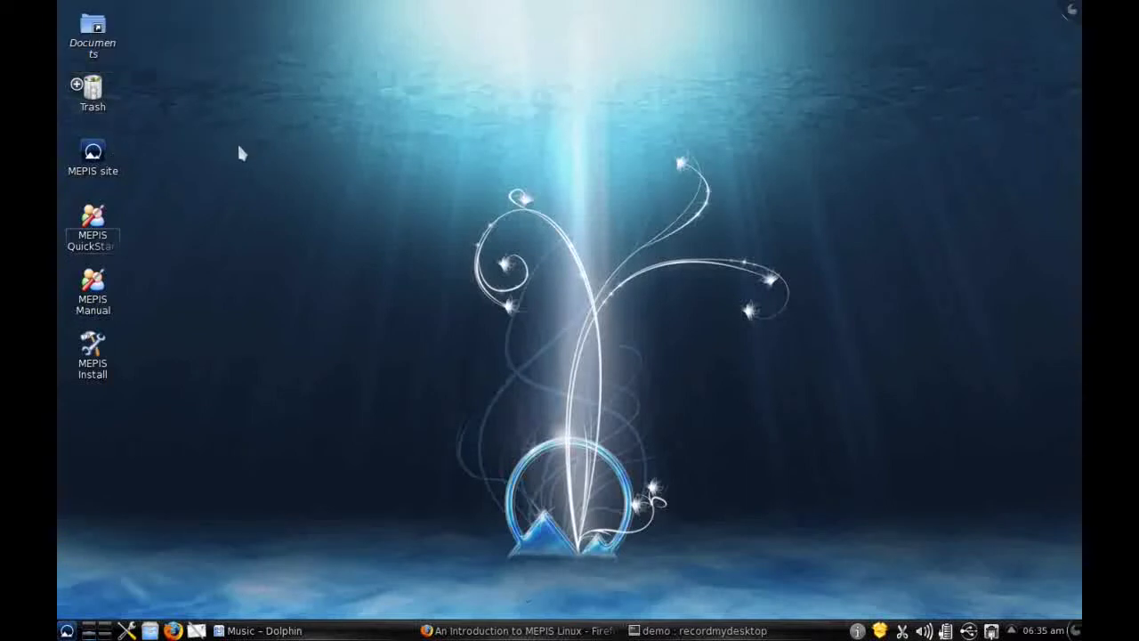
click(100, 100)
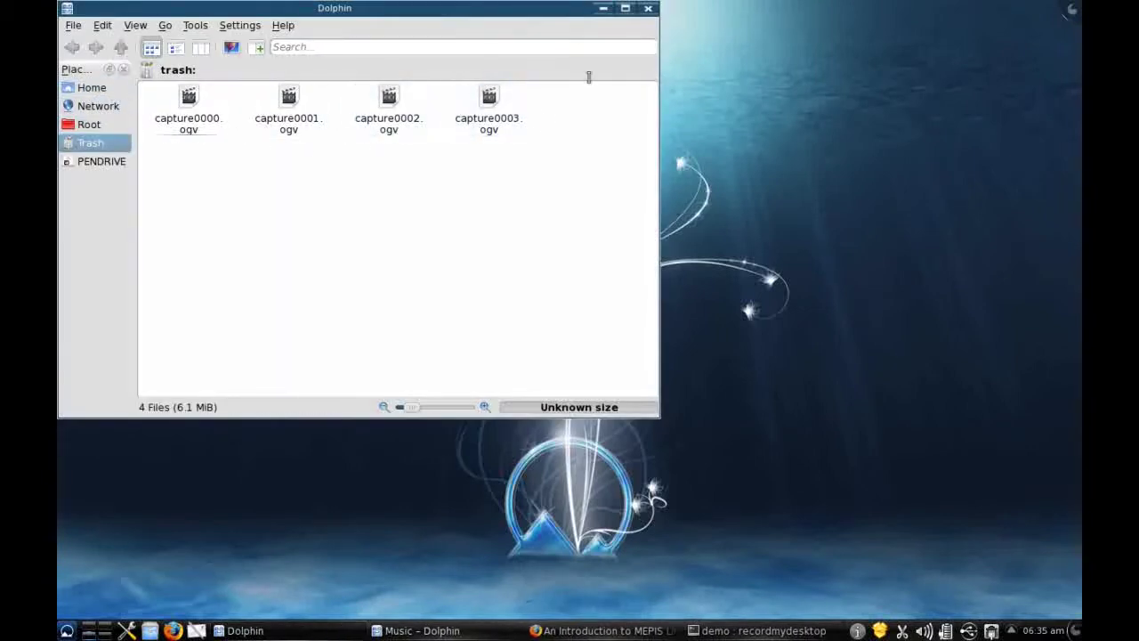
click(648, 8)
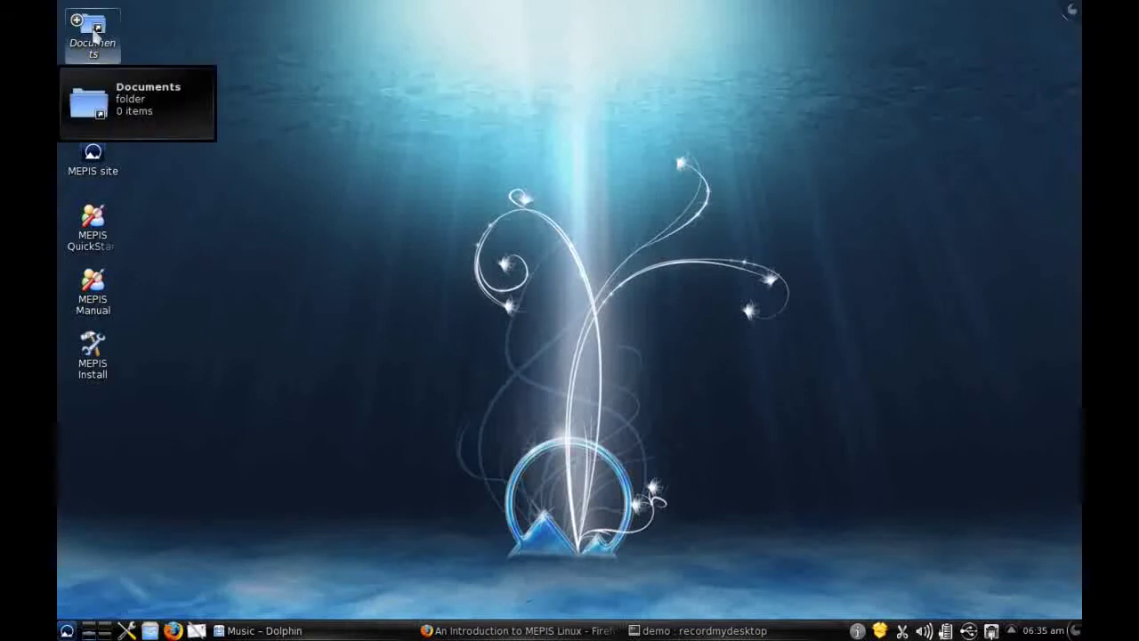
- Open the Documents folder from the desktop, move its window clear of the icons, and go up to the Desktop folder
click(96, 29)
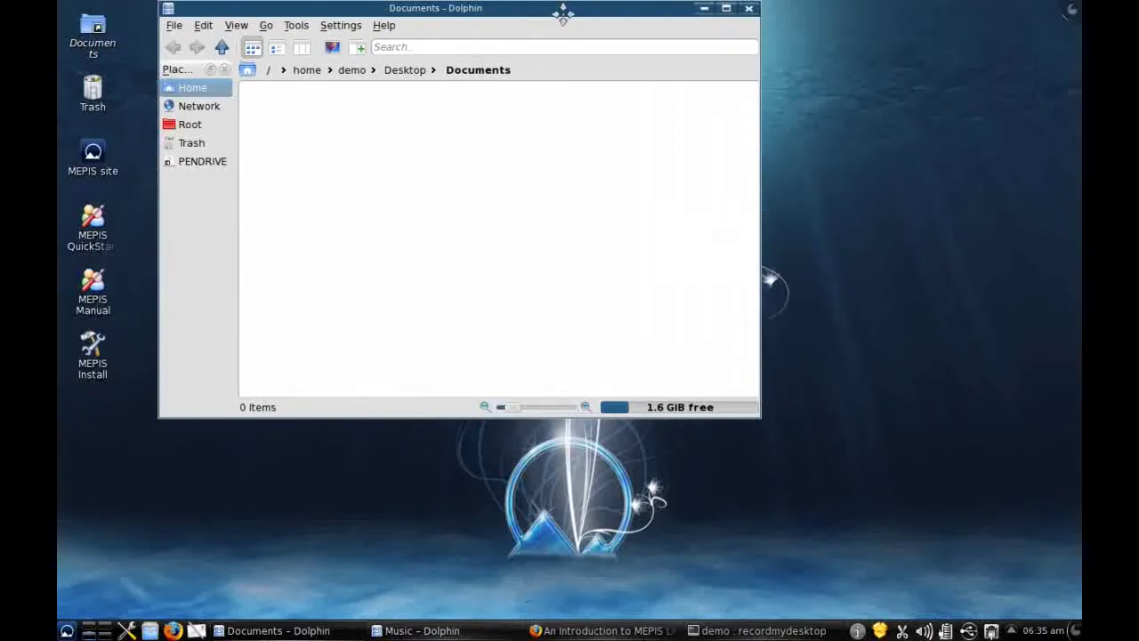
drag(562, 13, 635, 12)
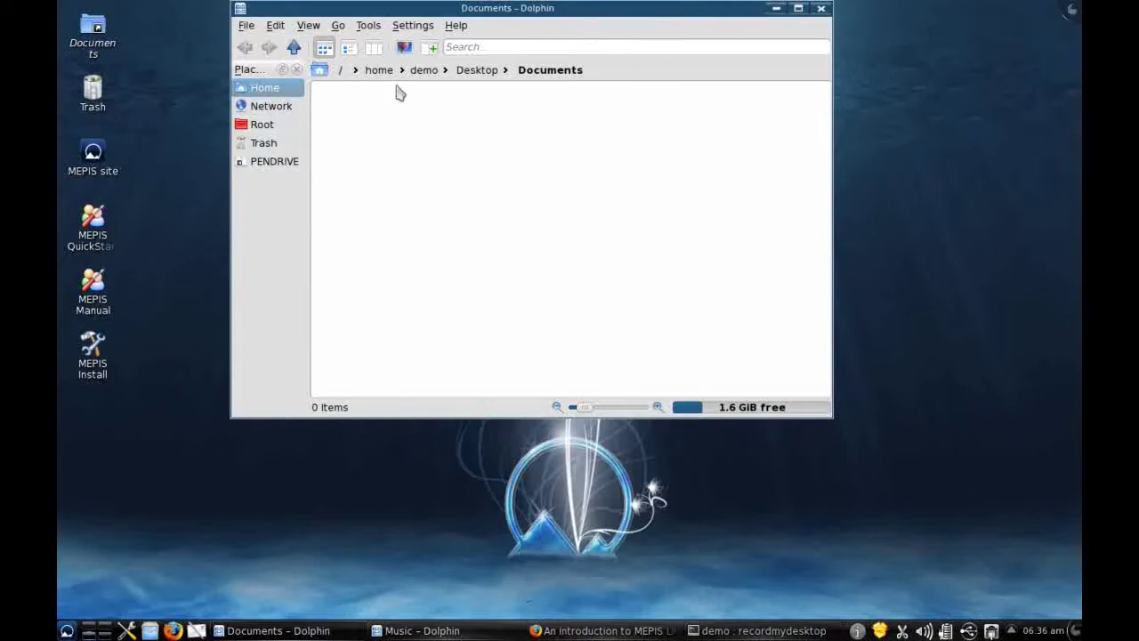
click(477, 70)
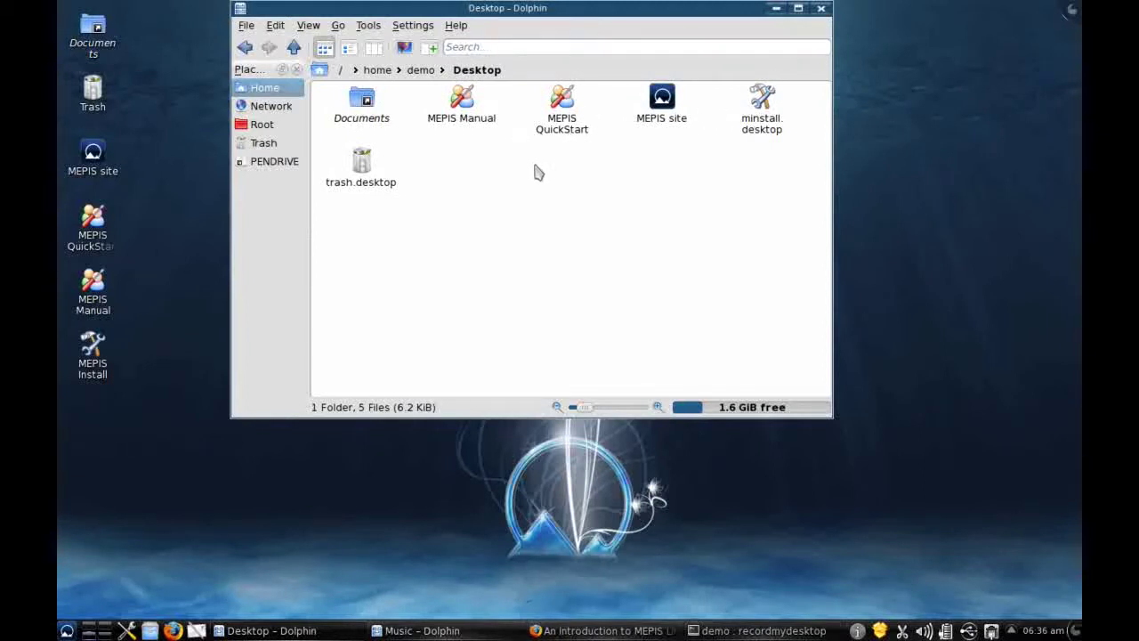
- Examine the MEPIS QuickStart file's properties from General through Preview, cancel without changes, and close the file manager window
right_click(559, 125)
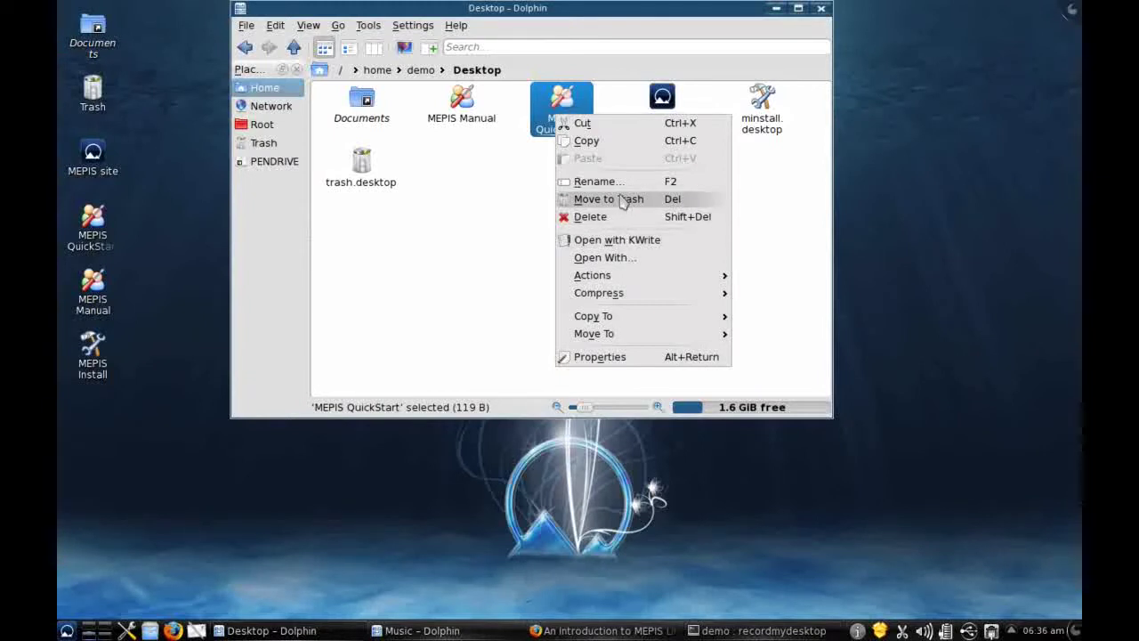
click(623, 356)
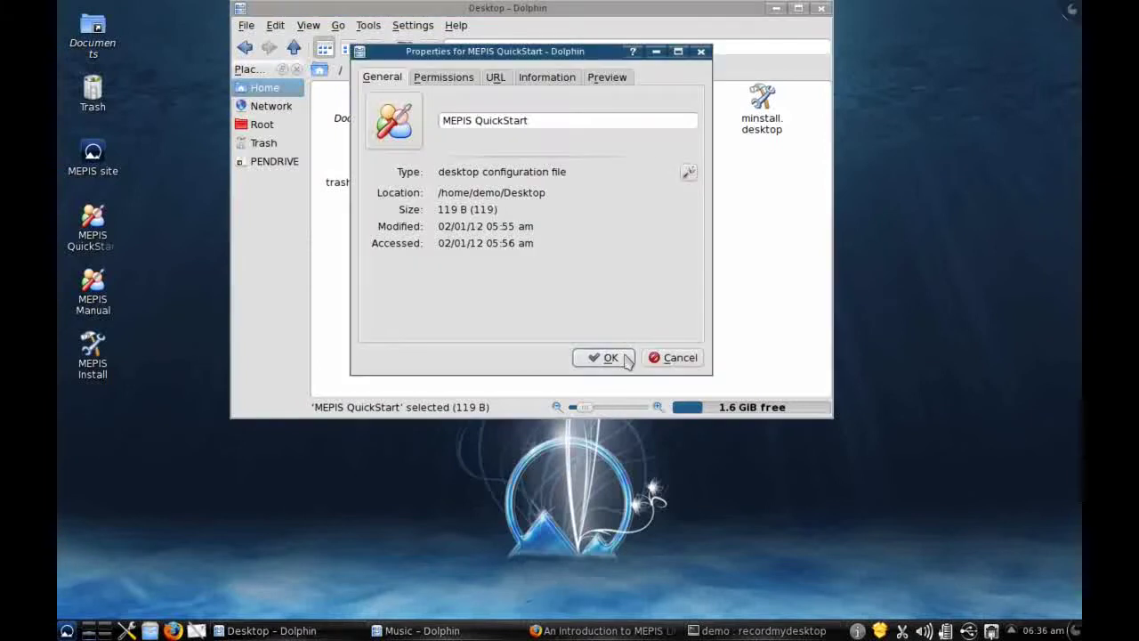
click(472, 80)
click(495, 80)
click(540, 80)
click(608, 80)
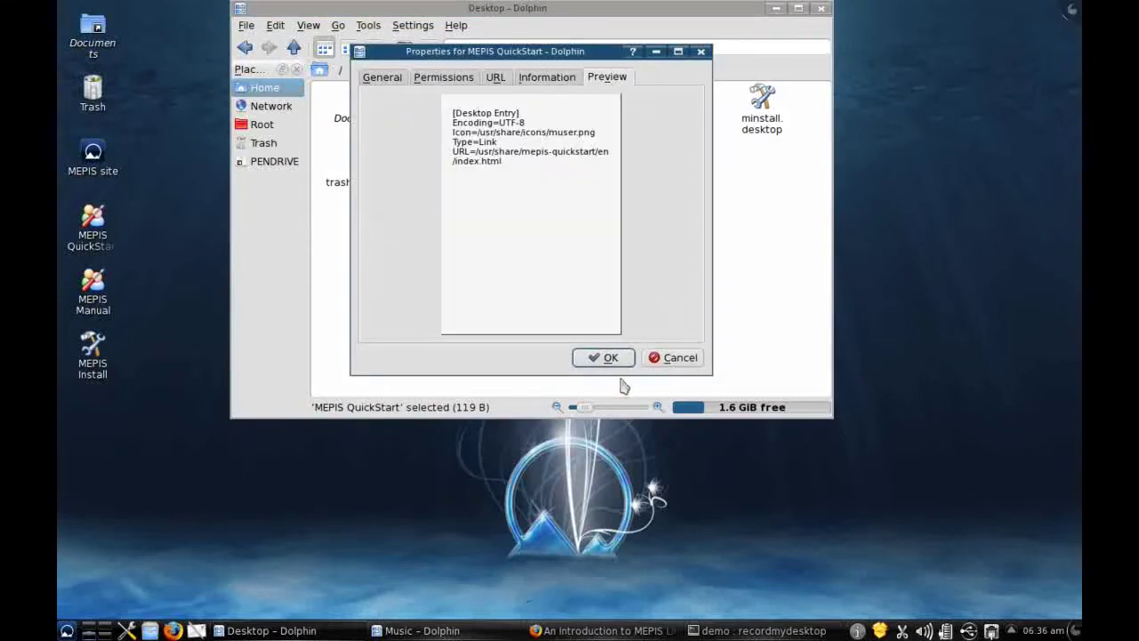
click(673, 358)
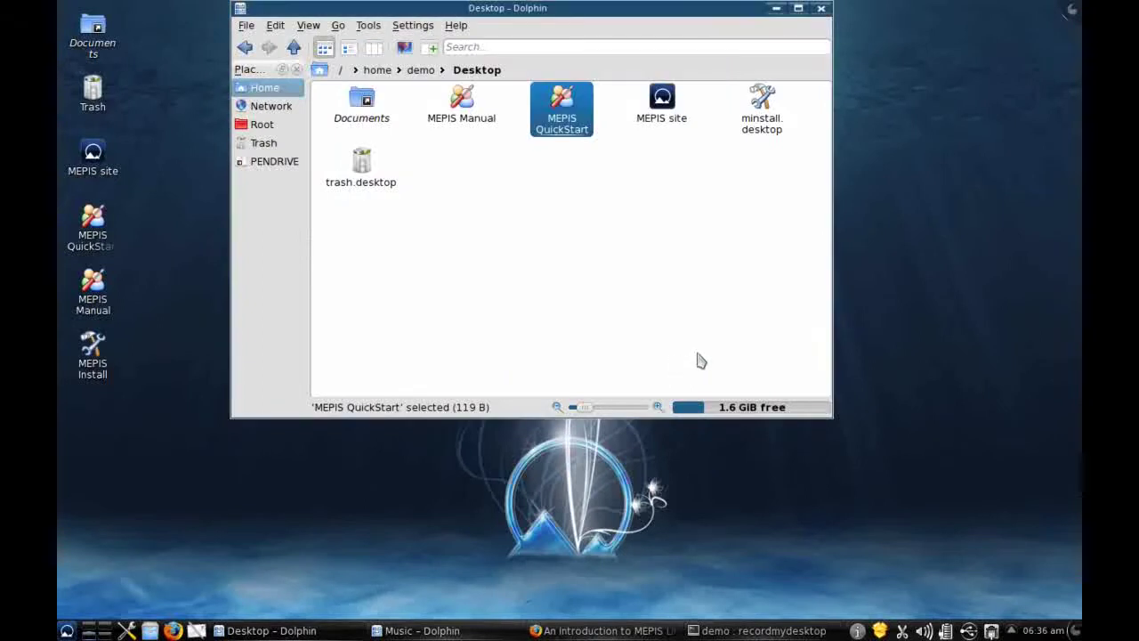
click(820, 8)
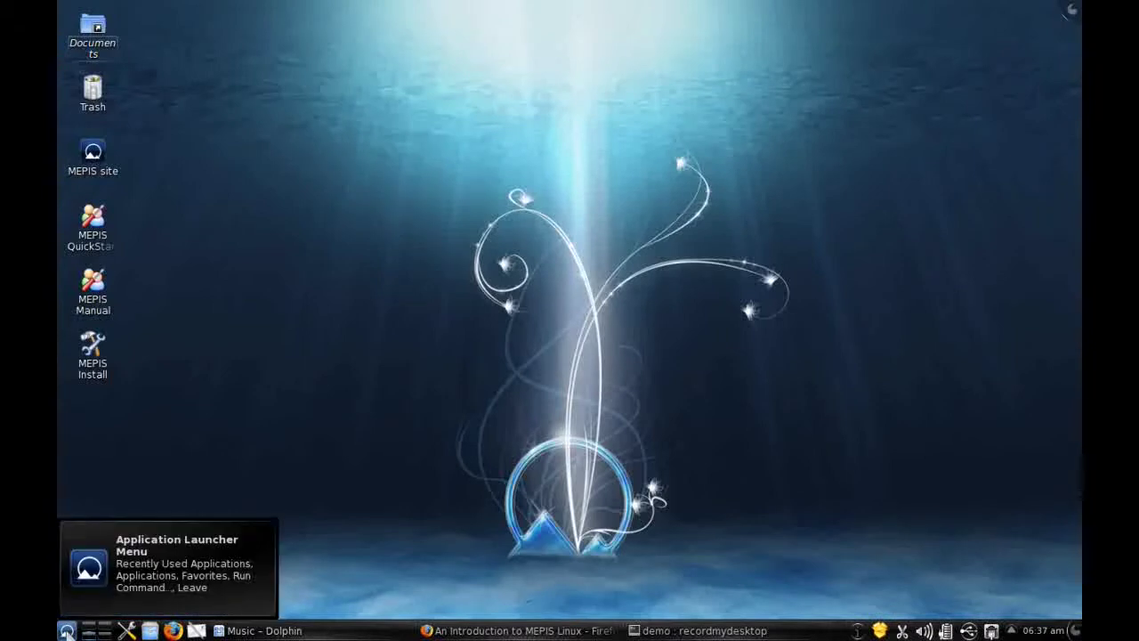
- Browse the application launcher's categories, including Games, Graphics, Internet, Multimedia, Office and System, and close the launcher
click(66, 630)
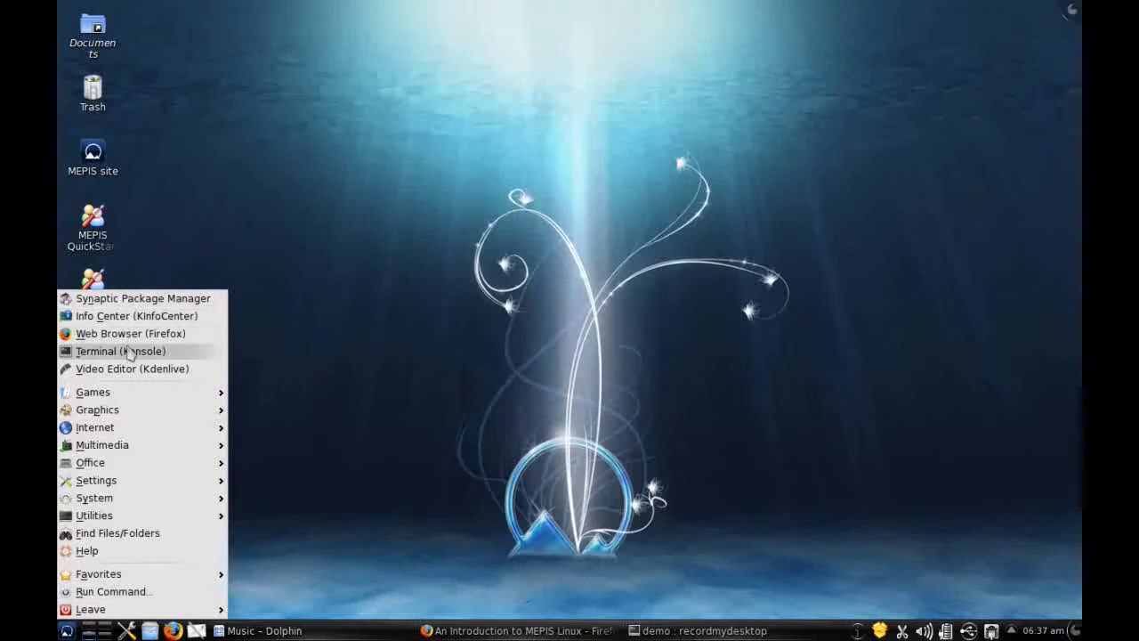
mouse_move(148, 401)
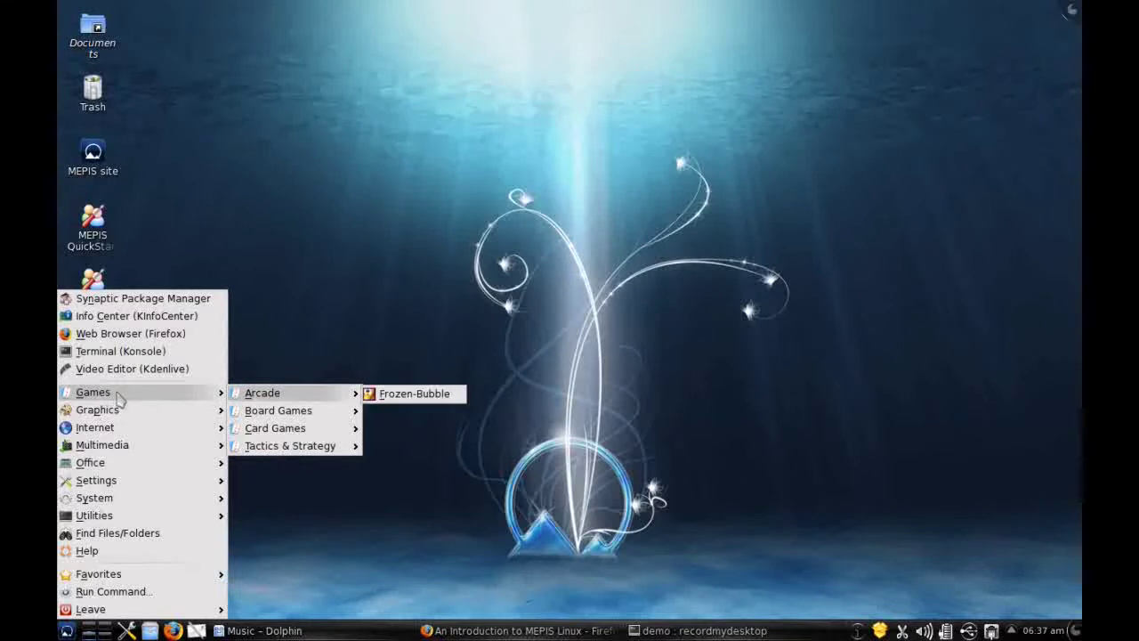
mouse_move(115, 416)
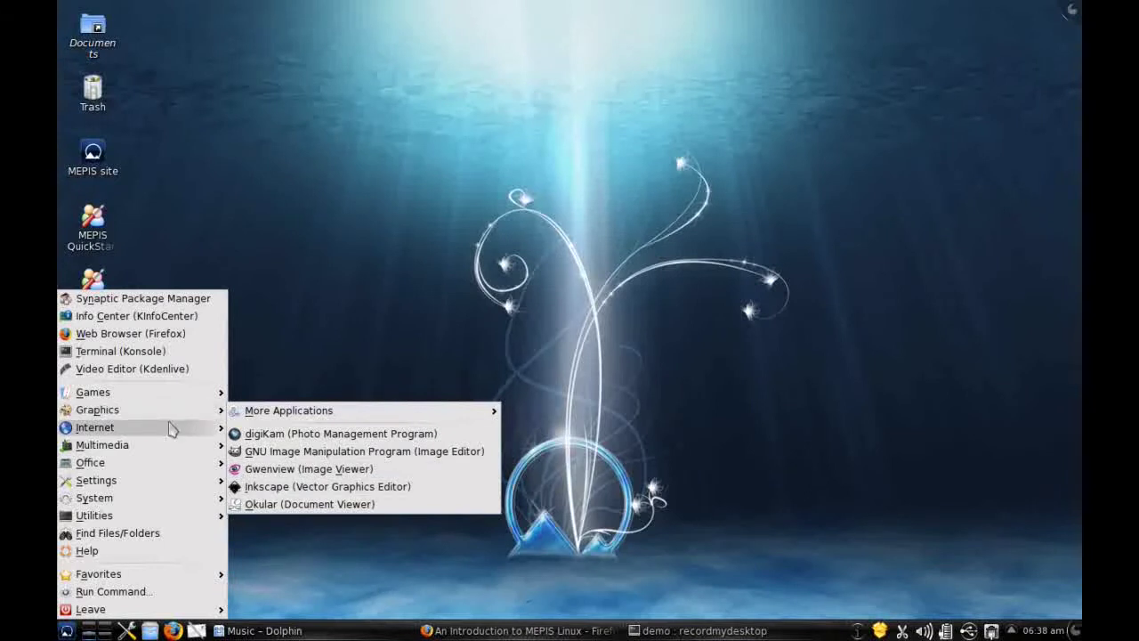
mouse_move(172, 428)
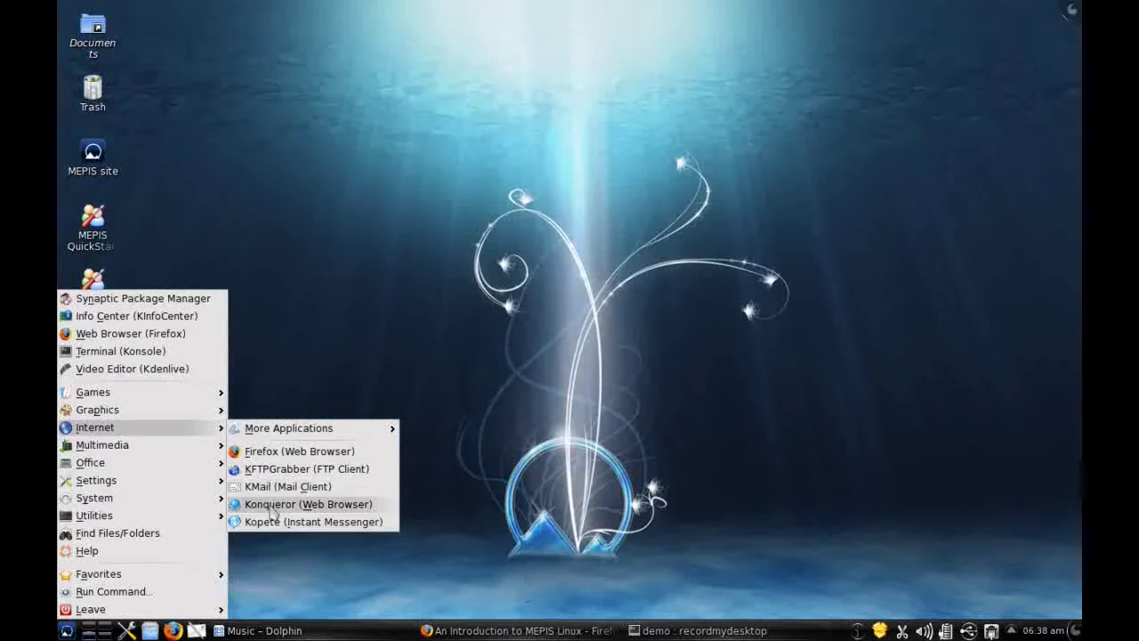
mouse_move(142, 446)
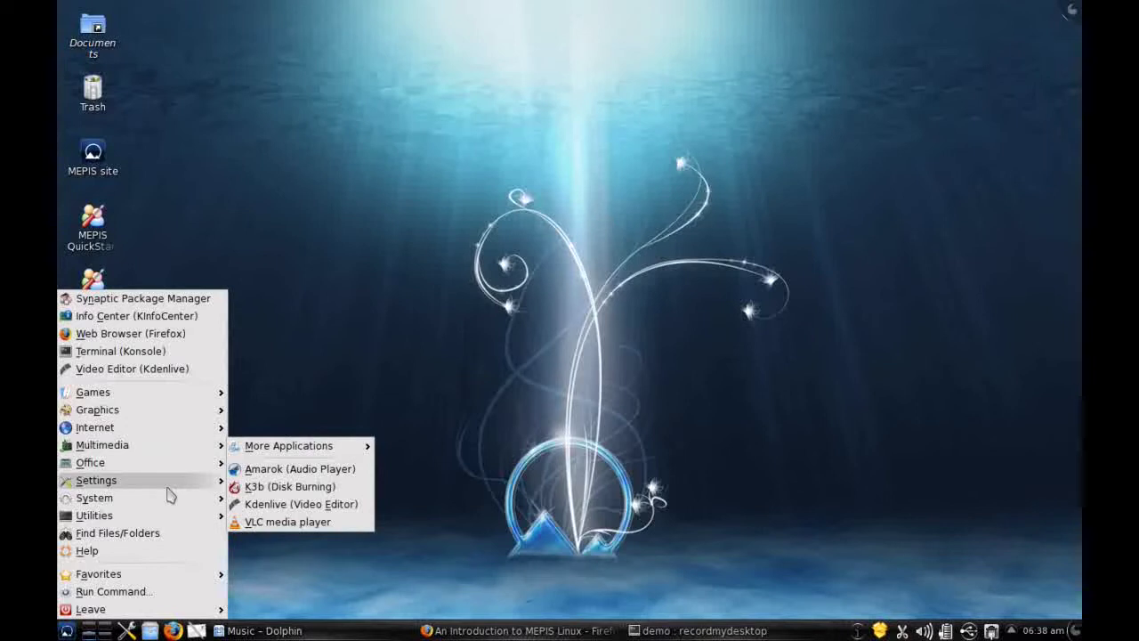
mouse_move(144, 470)
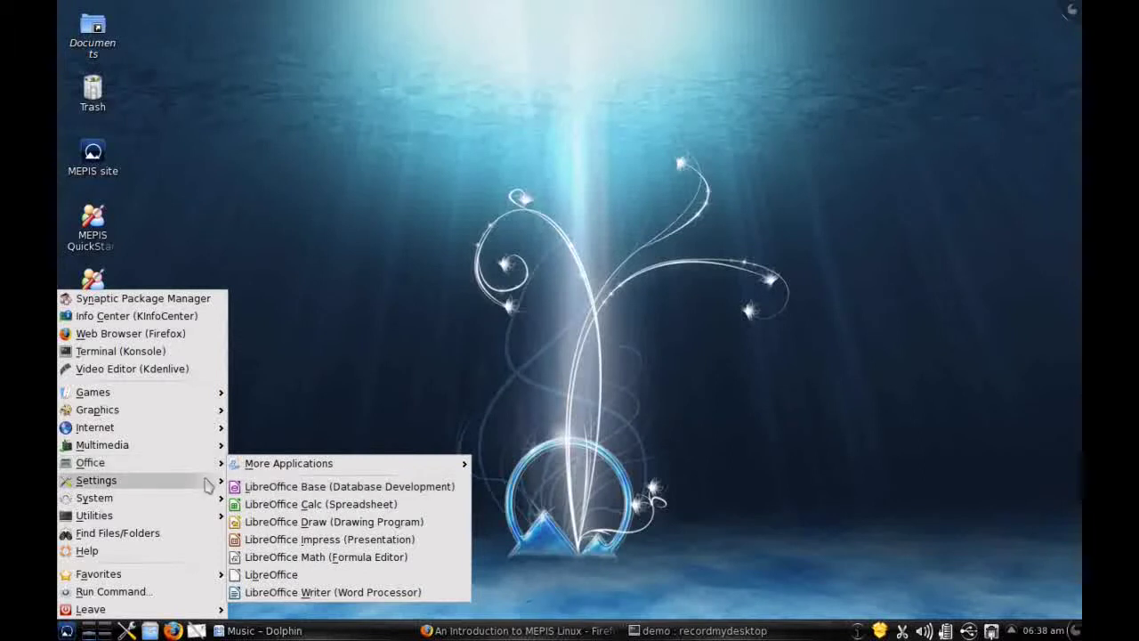
mouse_move(183, 482)
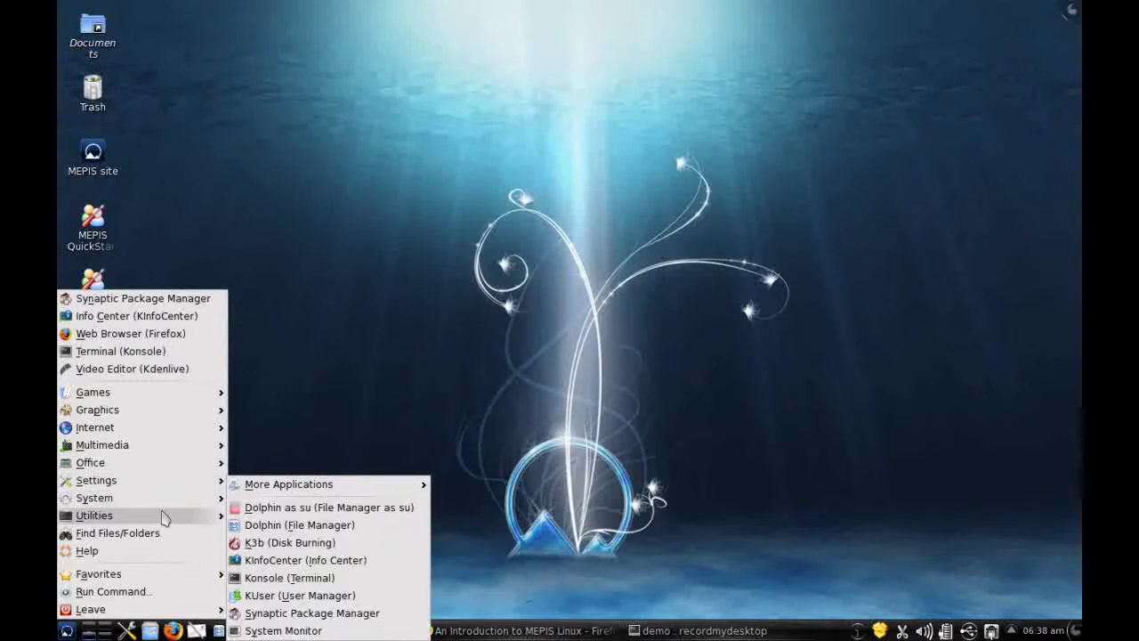
mouse_move(163, 517)
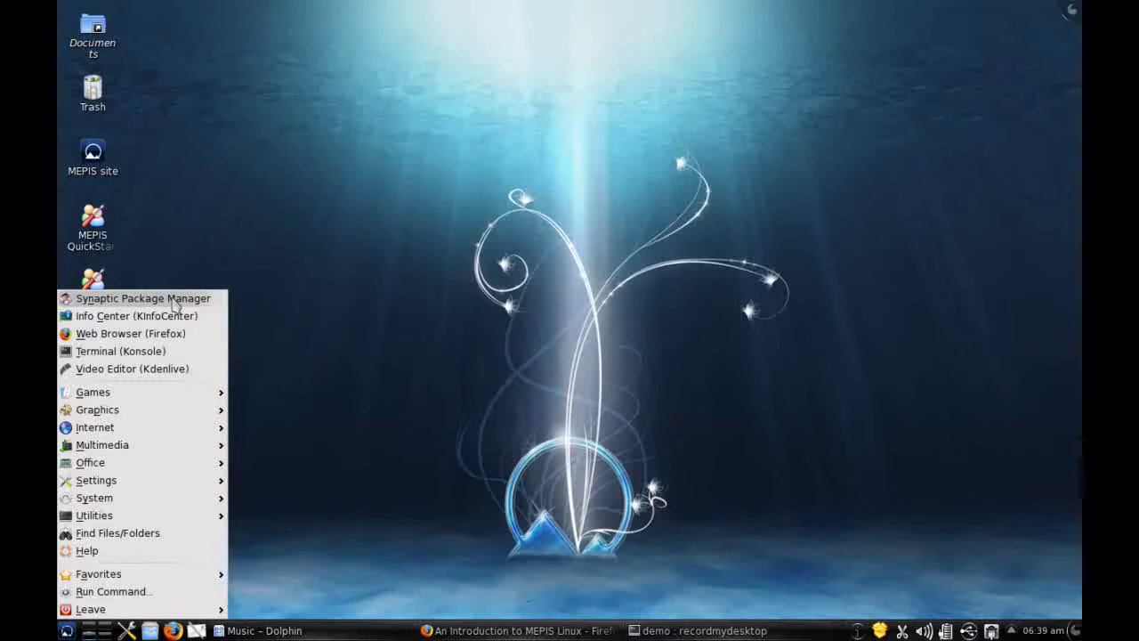
mouse_move(173, 396)
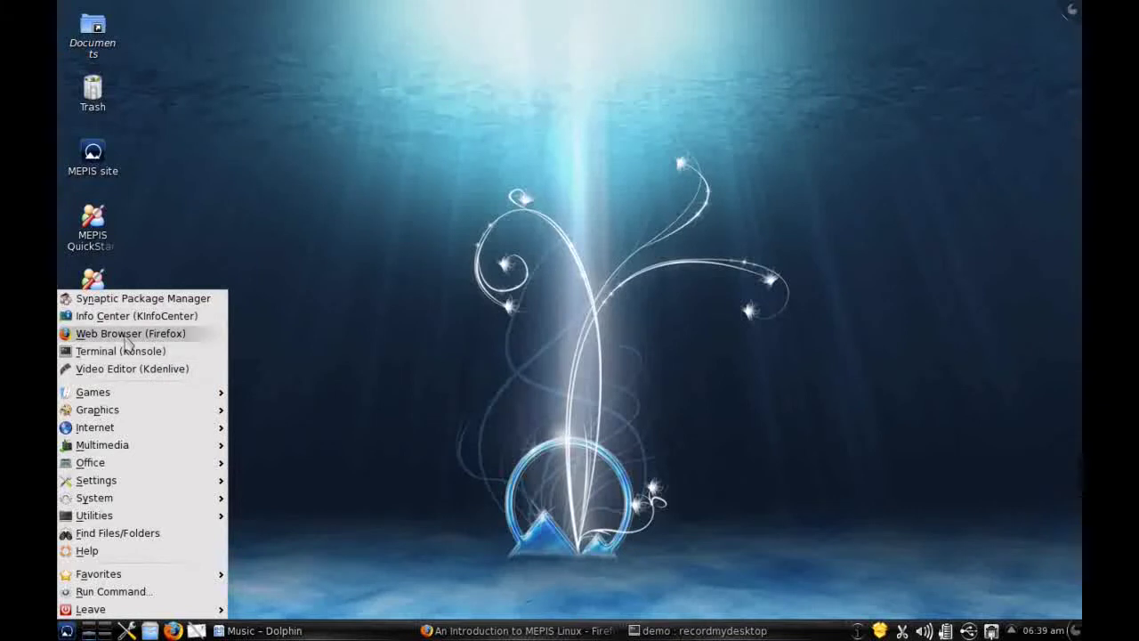
click(329, 509)
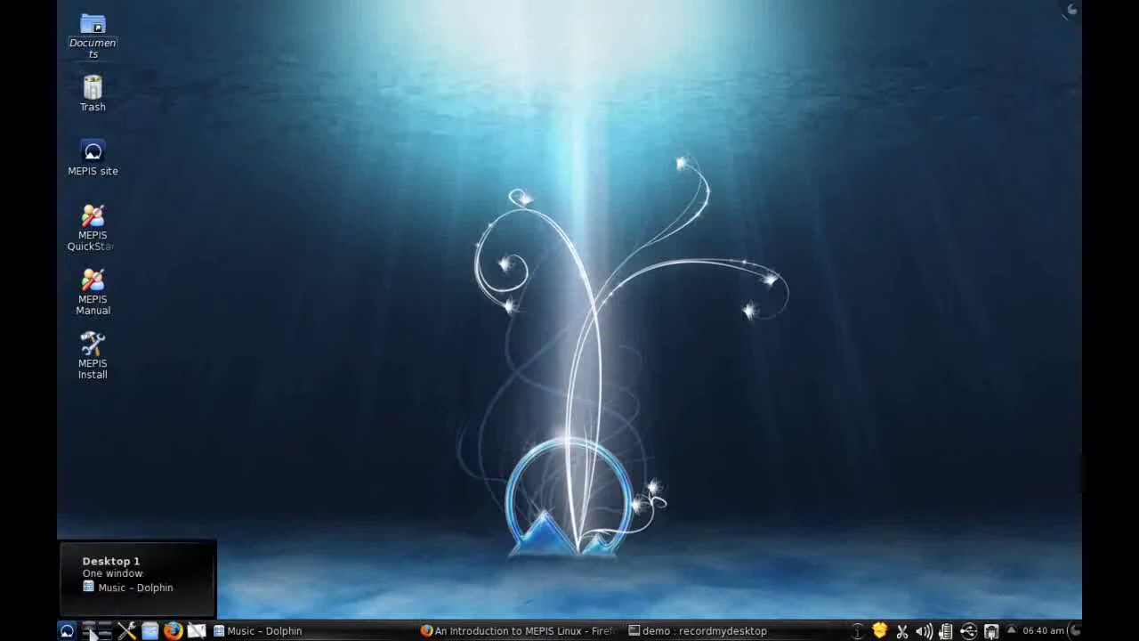
- Visit each virtual desktop to view the file manager, terminal and Firefox windows, and return to the empty desktop
mouse_move(92, 629)
click(90, 629)
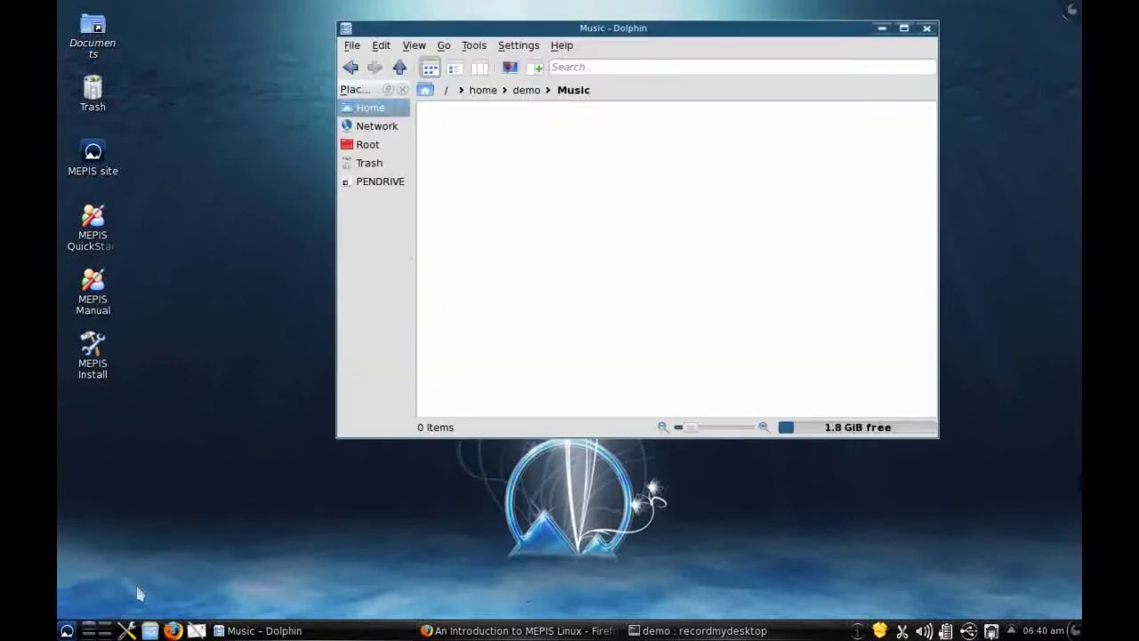
click(105, 628)
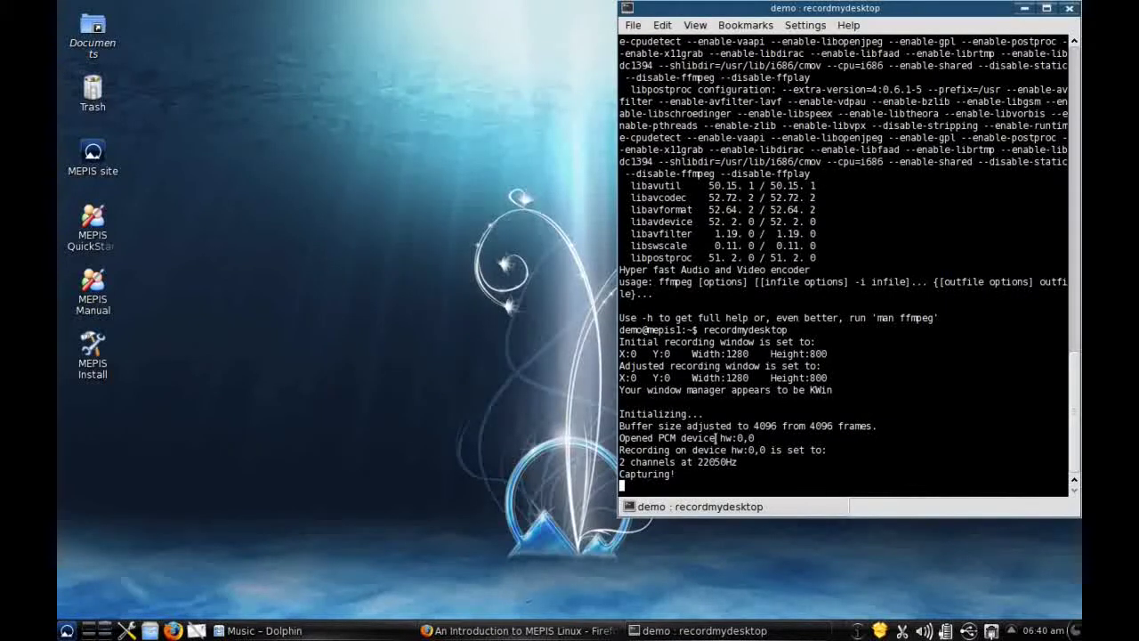
click(104, 629)
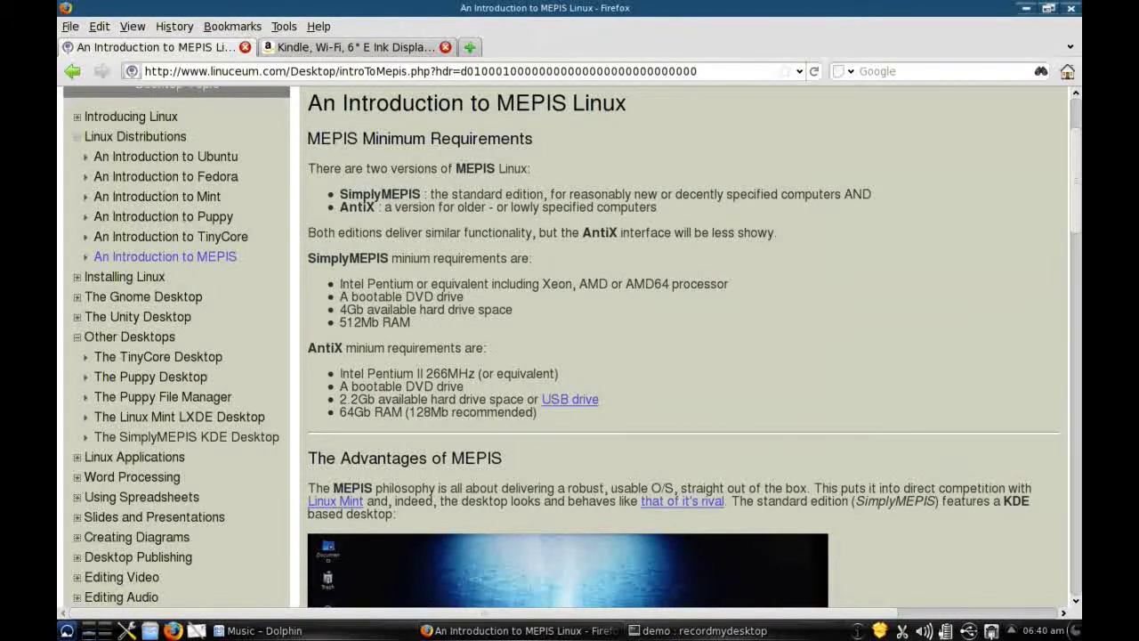
click(89, 629)
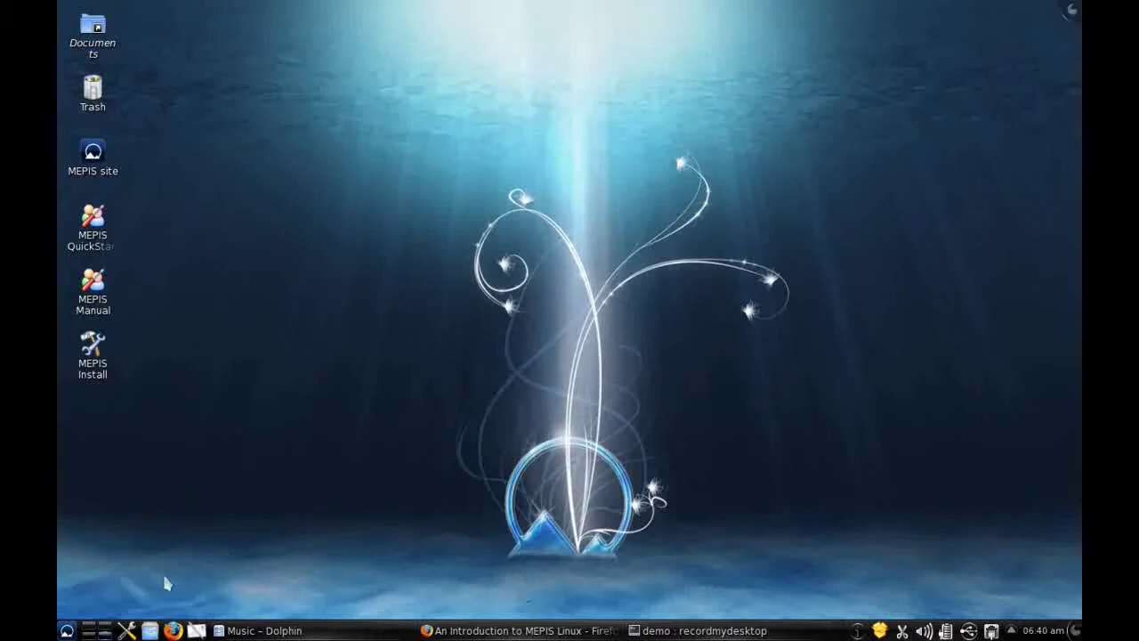
- Open System Settings and move its window clear of the desktop icons
click(126, 630)
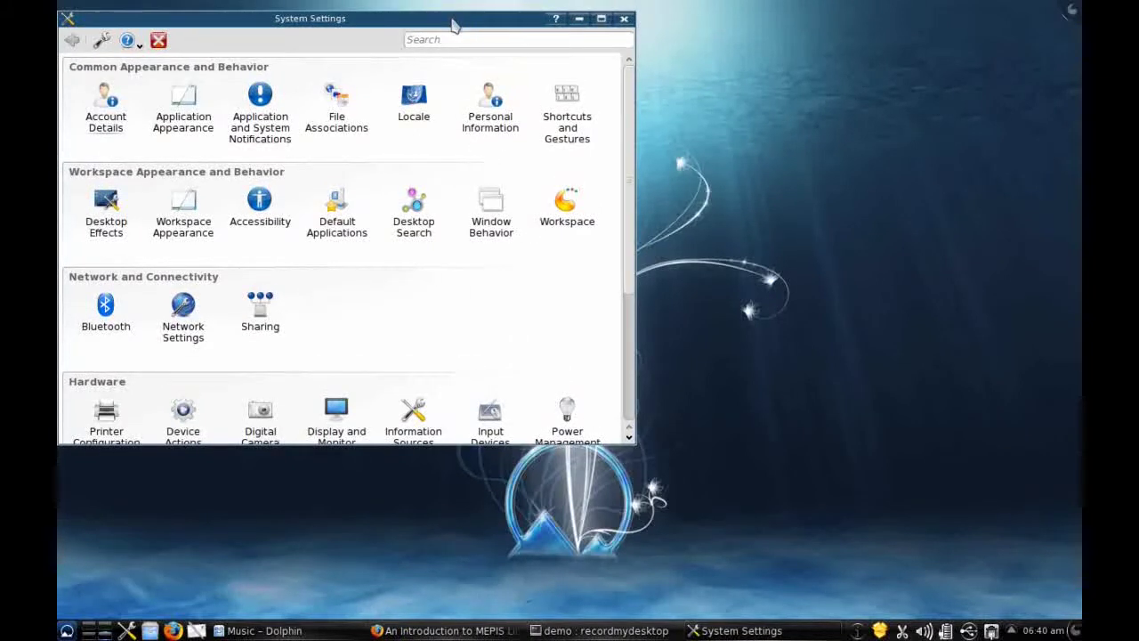
drag(451, 9, 591, 9)
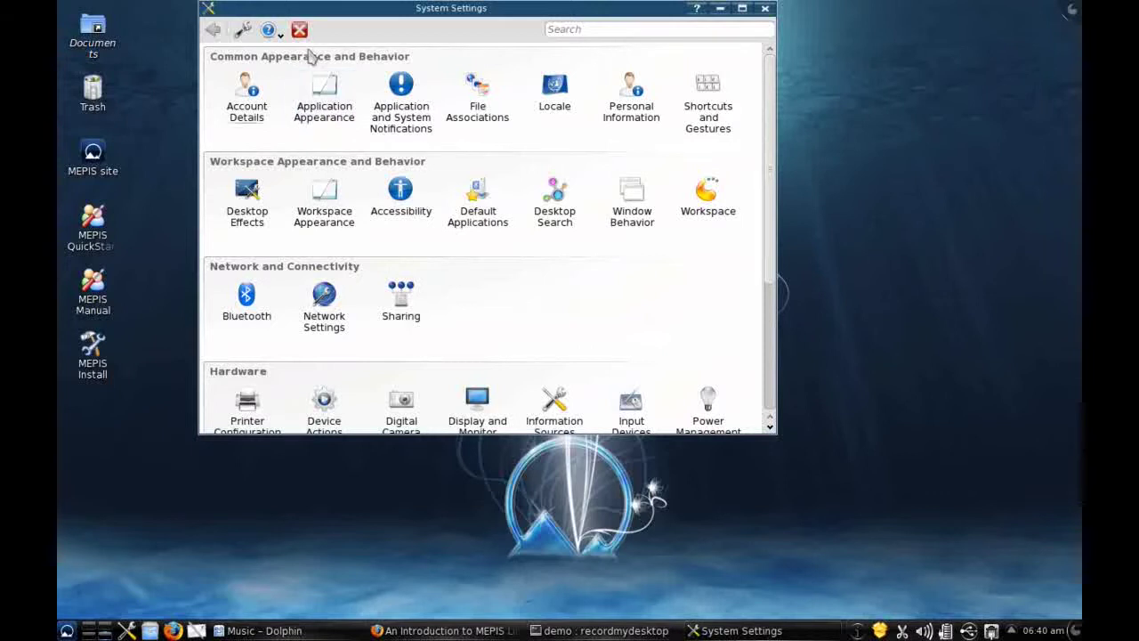
drag(306, 20, 281, 40)
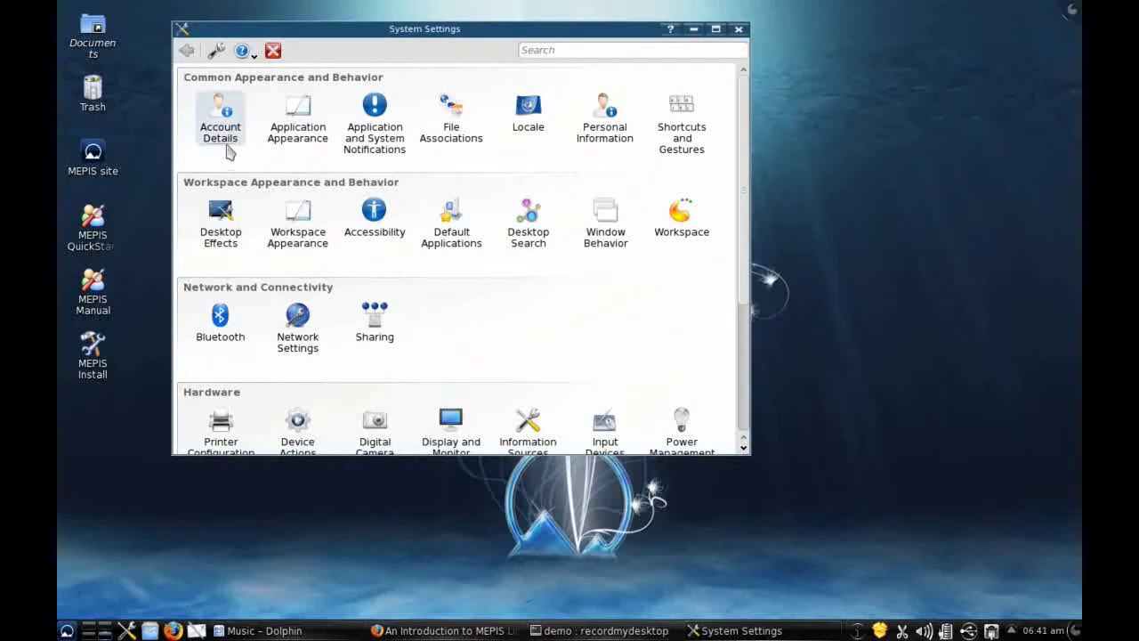
- Review the System Settings categories from Common Appearance and Behavior through System Administration, and close the window
mouse_move(285, 151)
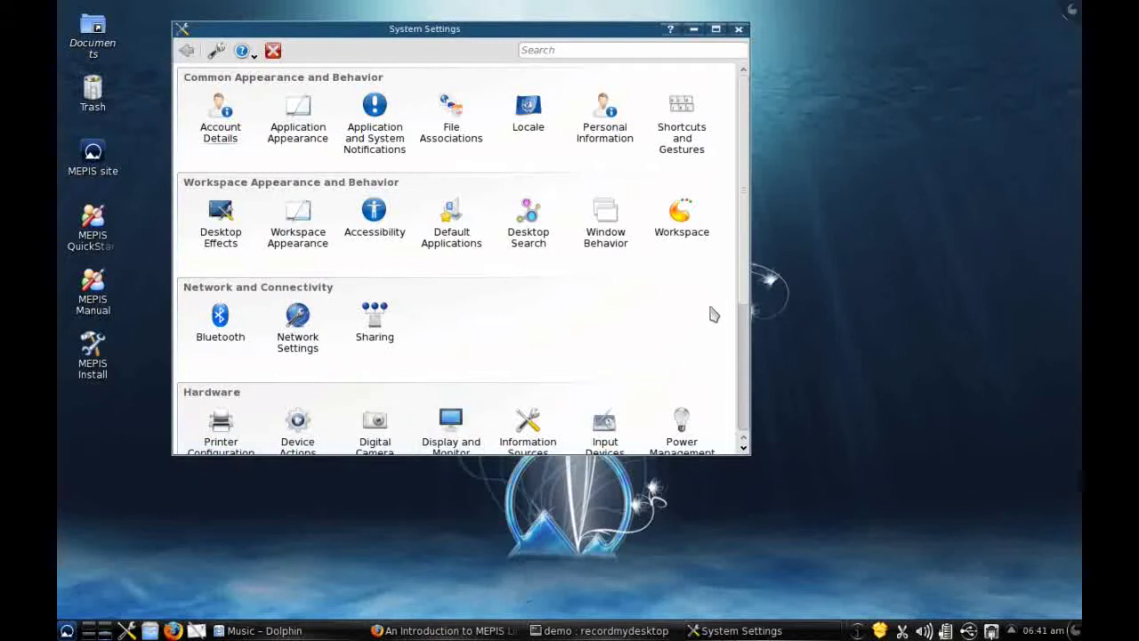
drag(742, 281, 755, 332)
scroll(318, 292, down, 2)
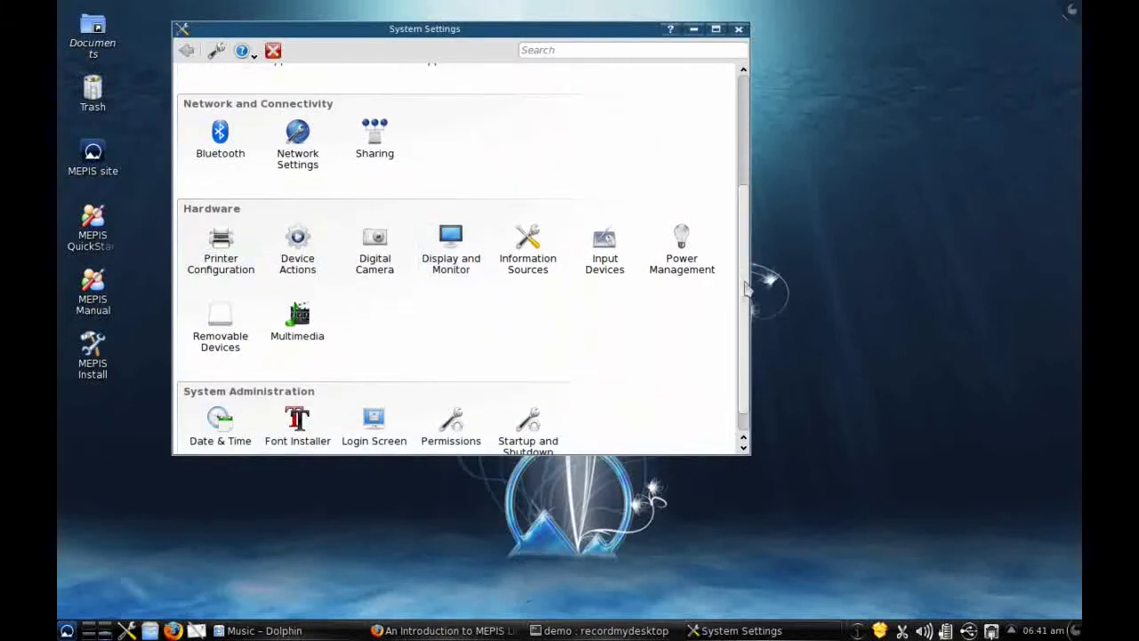
scroll(746, 285, down, 1)
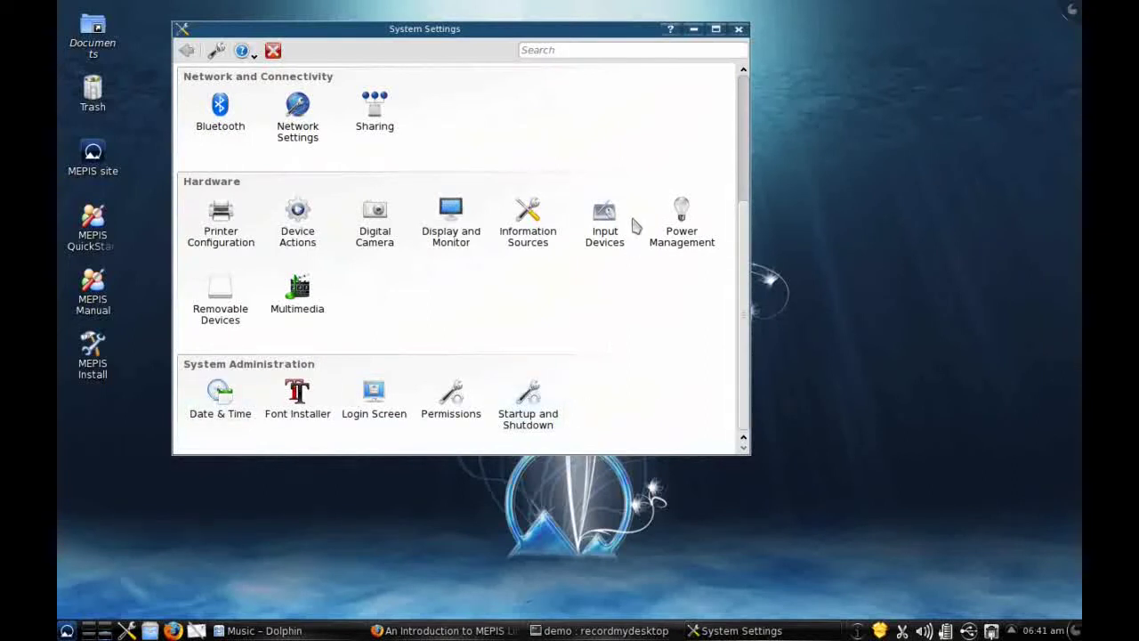
scroll(635, 223, up, 4)
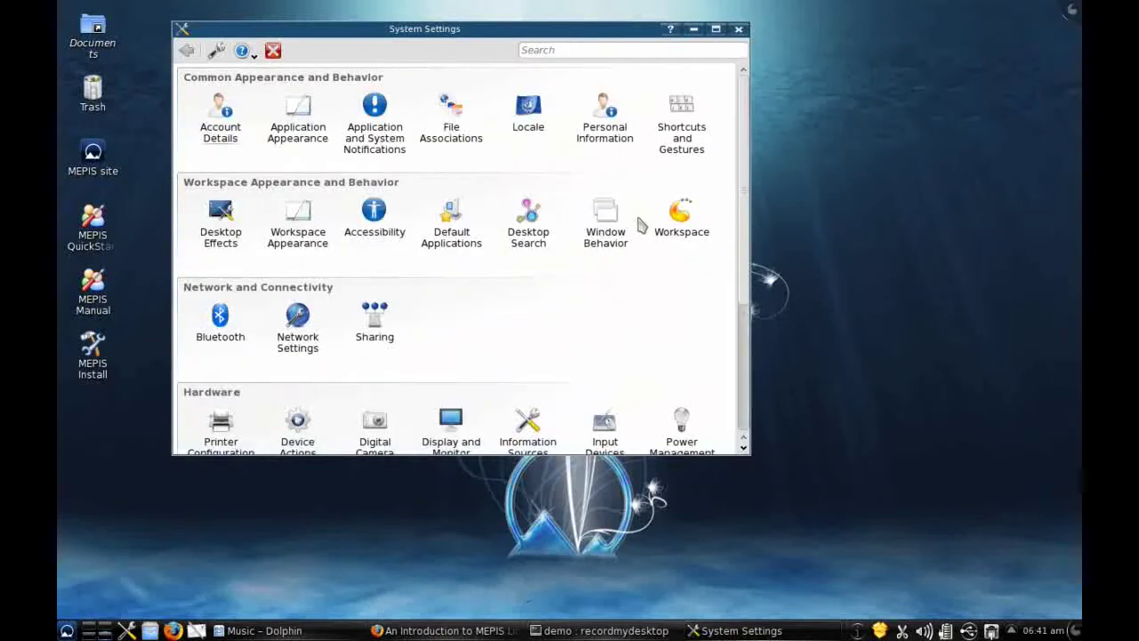
click(737, 29)
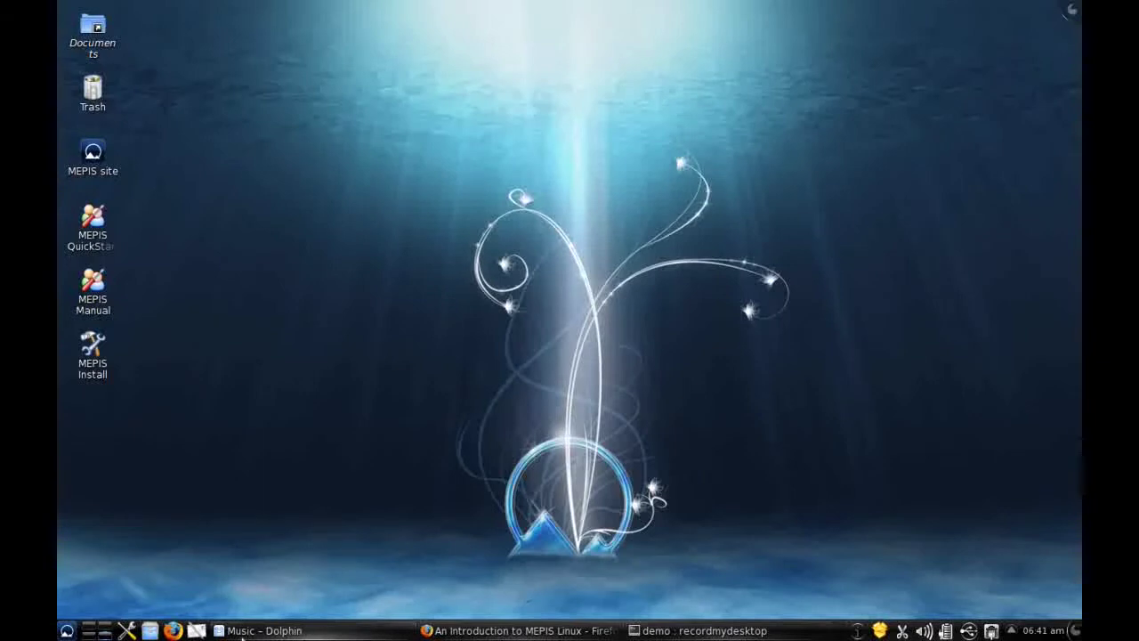
- Switch between the open terminal, Music file manager and Firefox windows, ending on the terminal
click(722, 632)
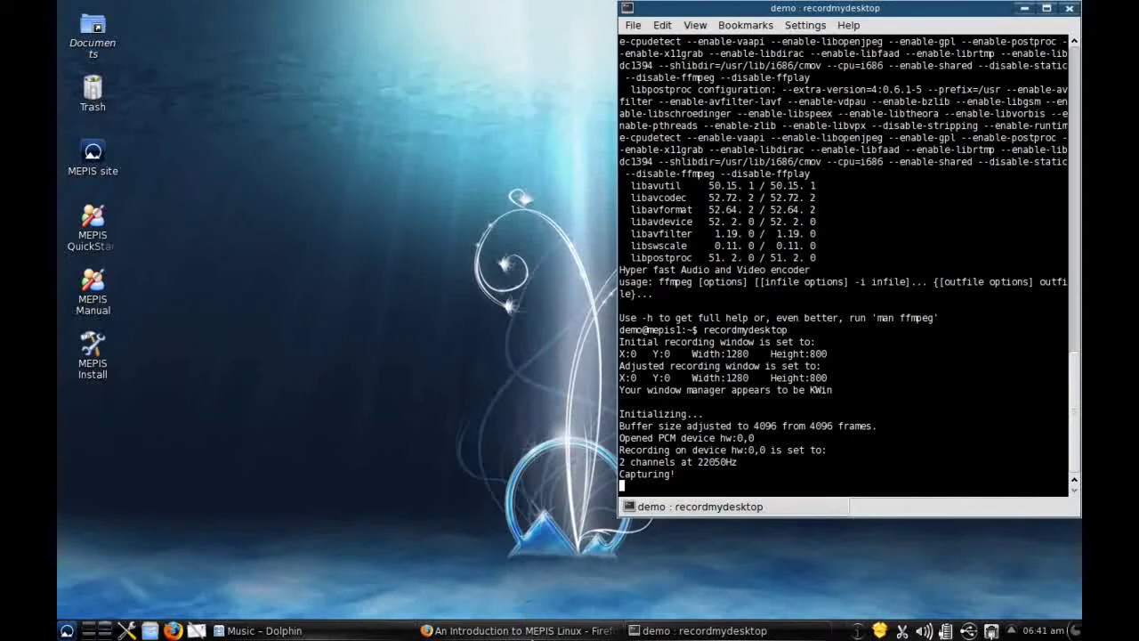
click(532, 632)
click(264, 630)
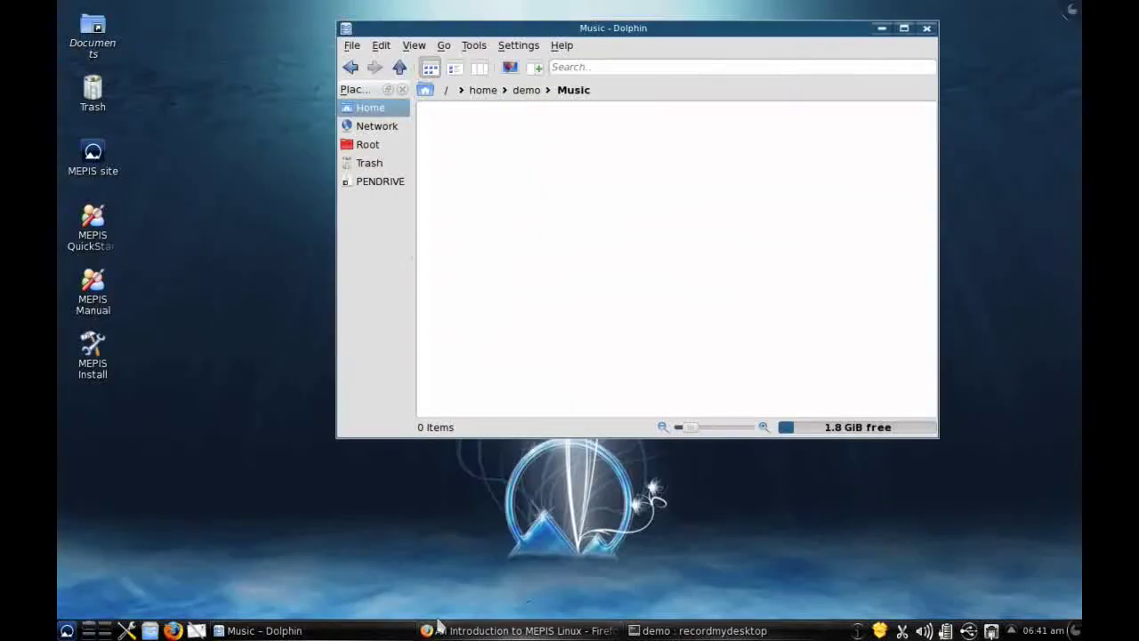
click(525, 630)
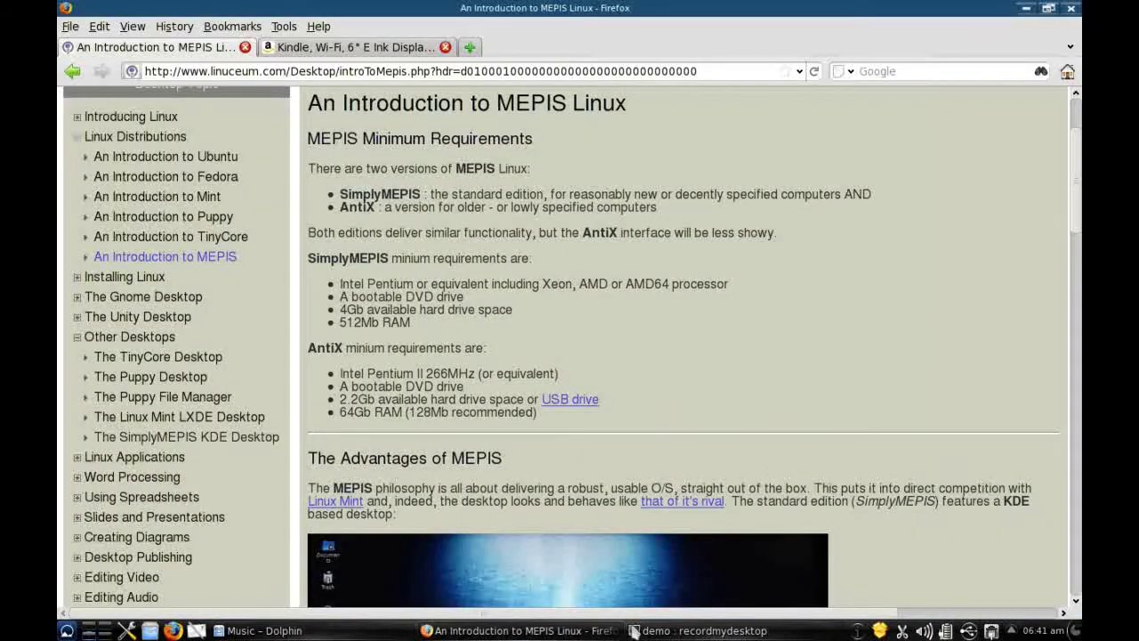
click(698, 631)
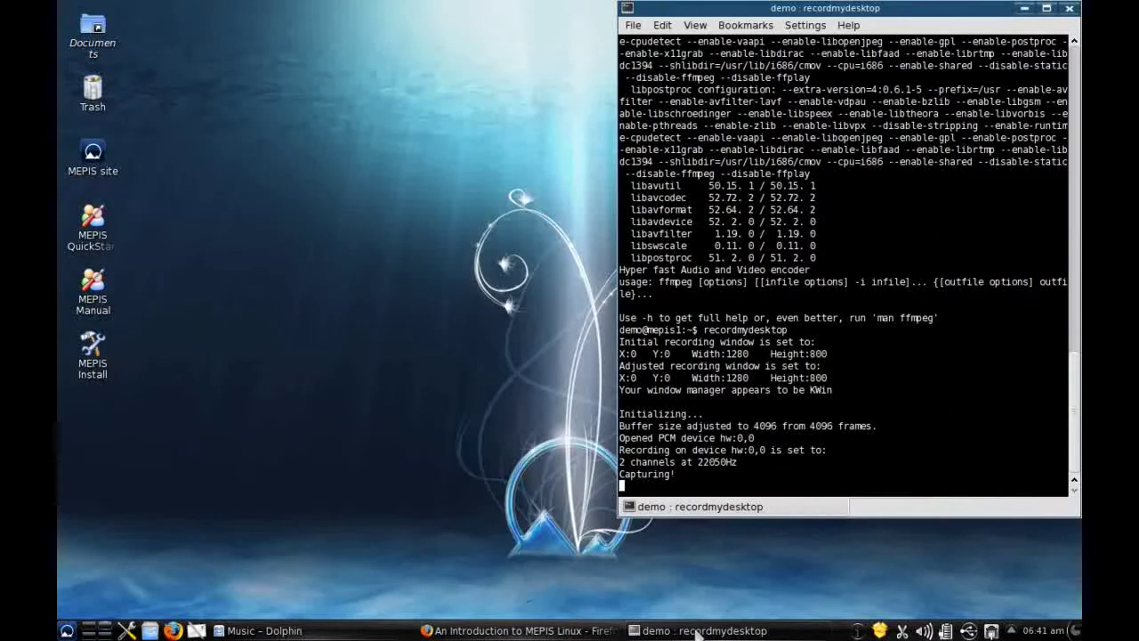
- Restore the maximized Firefox window to a smaller size, visit the terminal and Music file manager windows, and return to the empty desktop
click(583, 631)
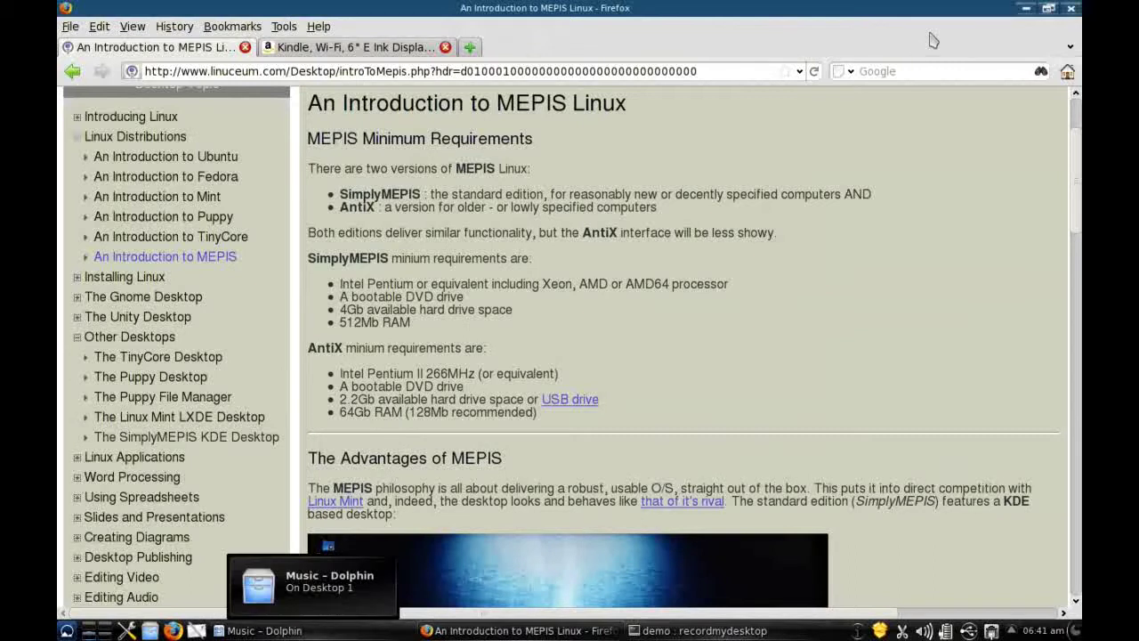
click(1048, 8)
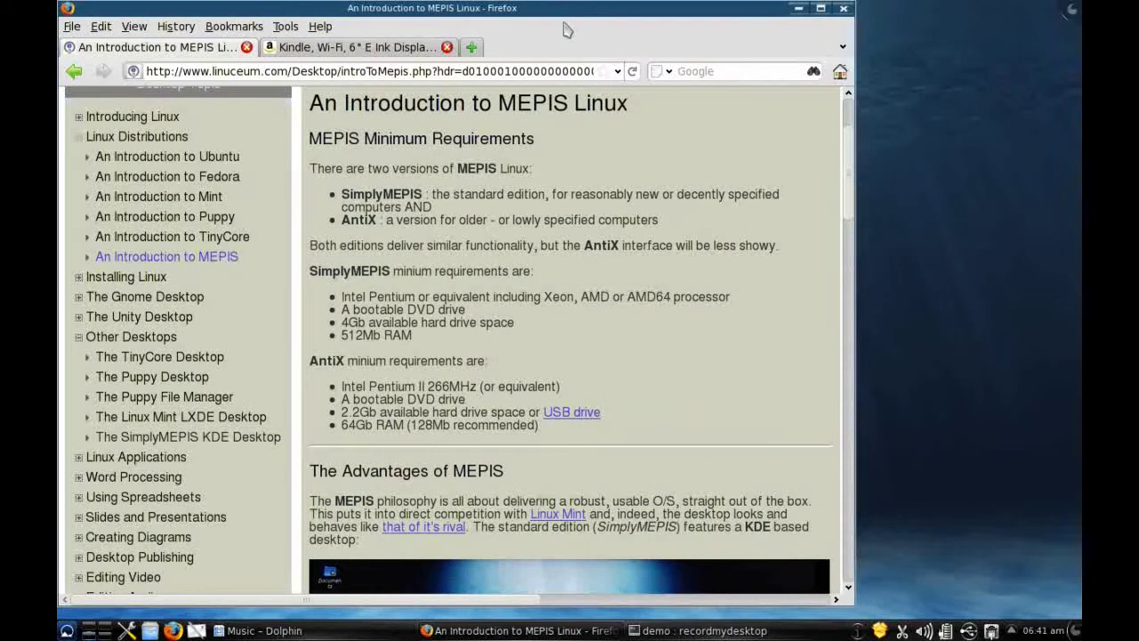
drag(570, 27, 699, 27)
click(520, 630)
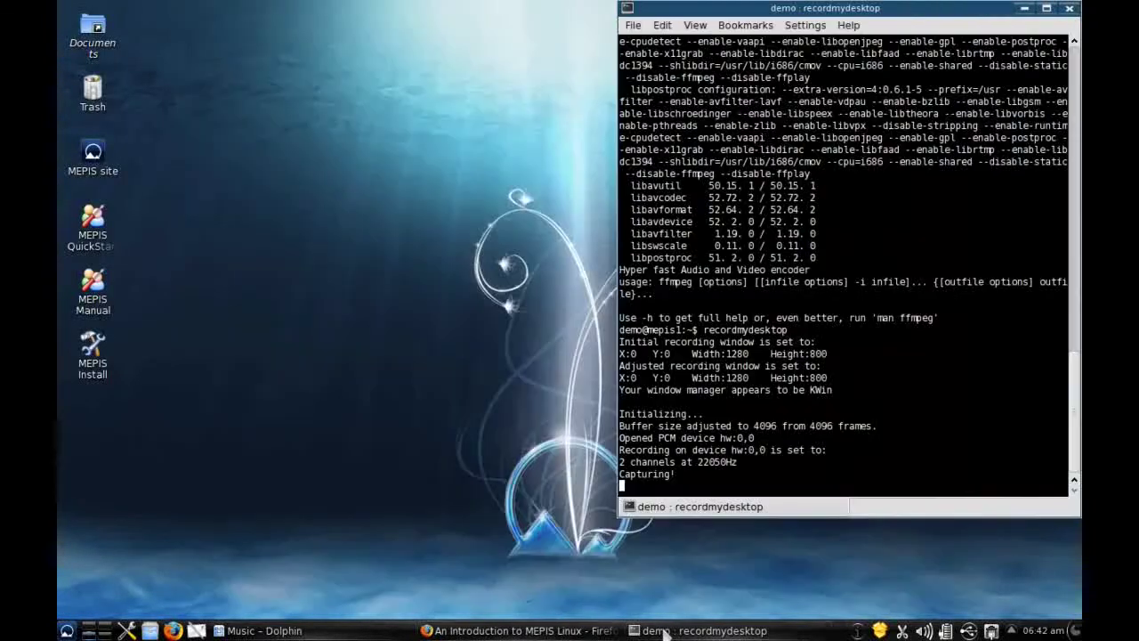
click(308, 631)
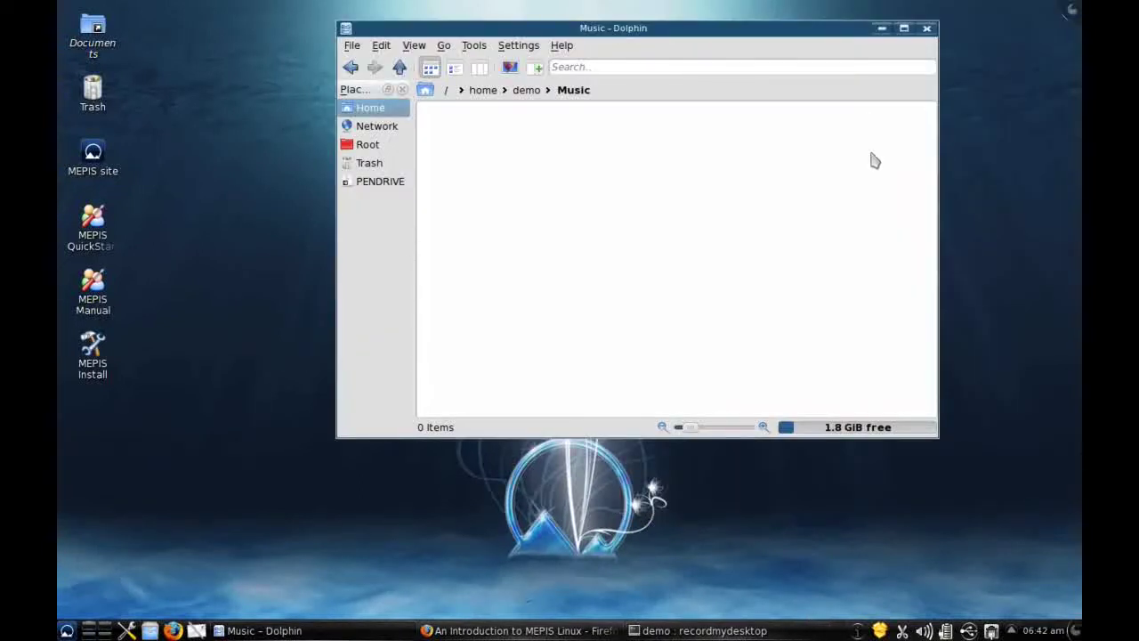
click(105, 630)
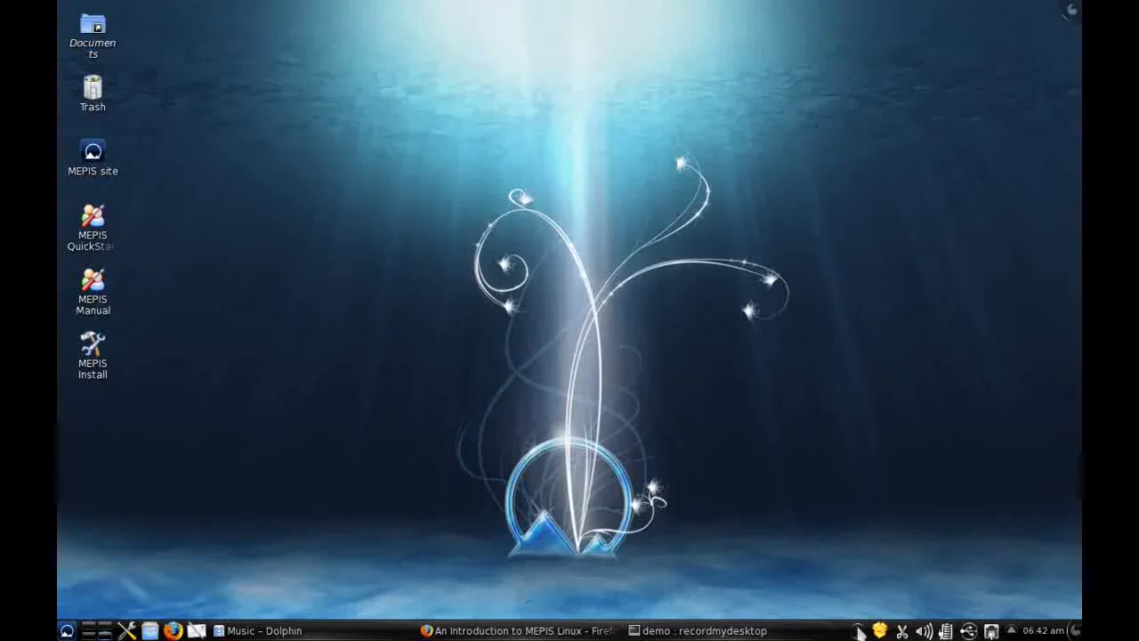
- View the Klipper clipboard tool's options and dismiss them without choosing any
mouse_move(860, 632)
click(902, 631)
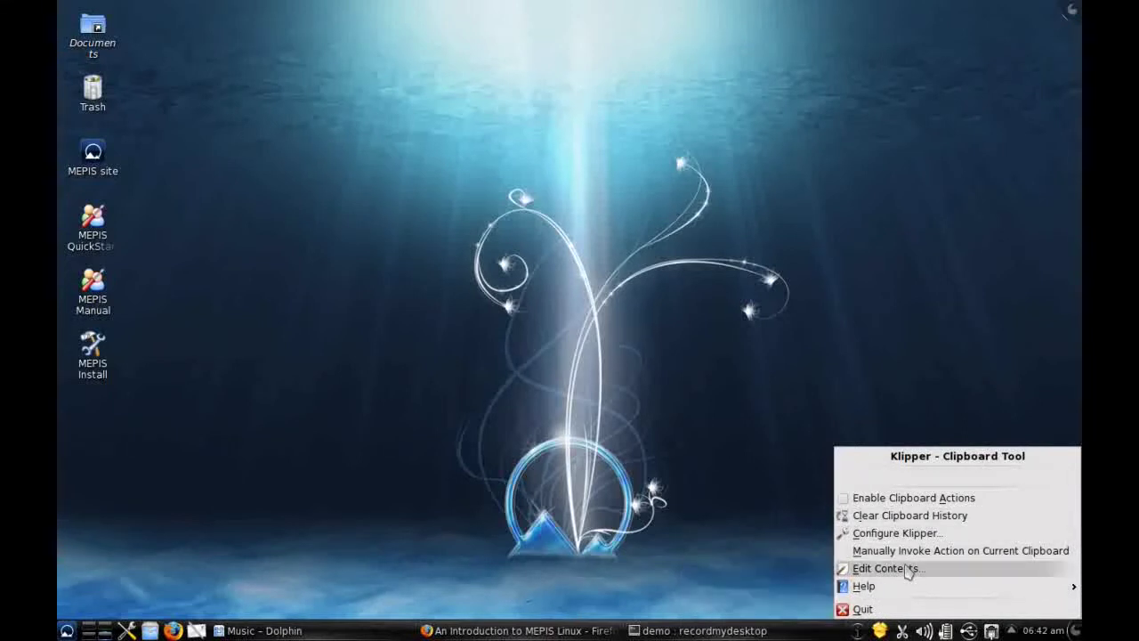
mouse_move(841, 586)
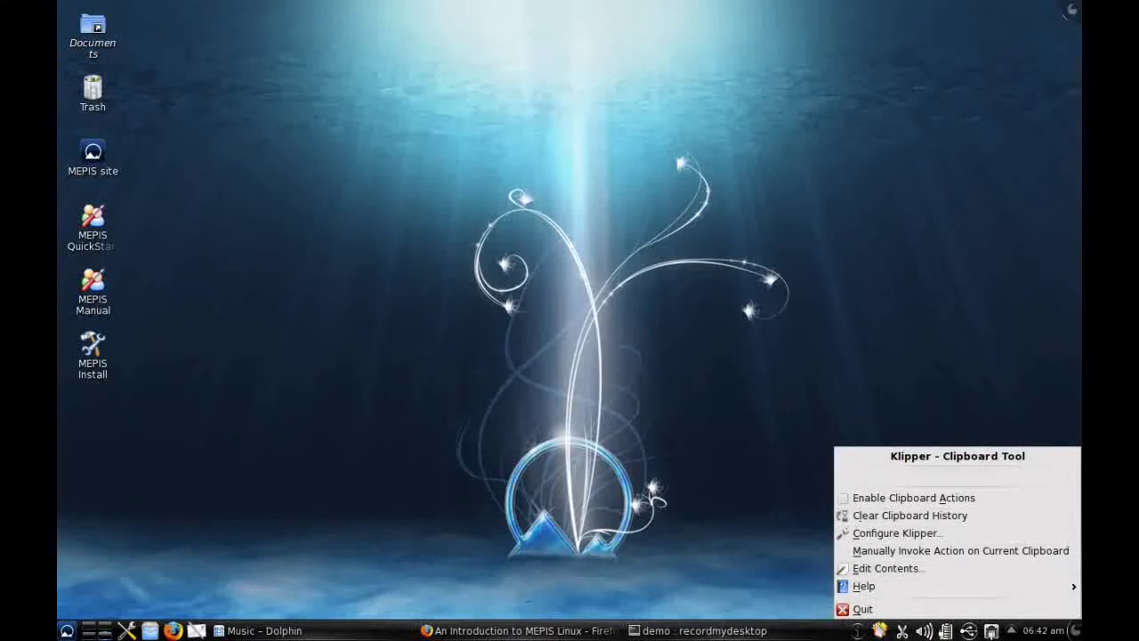
click(901, 630)
- Try lowering and raising the Master volume, return it to its starting level, and close the volume control
scroll(928, 630, up, 1)
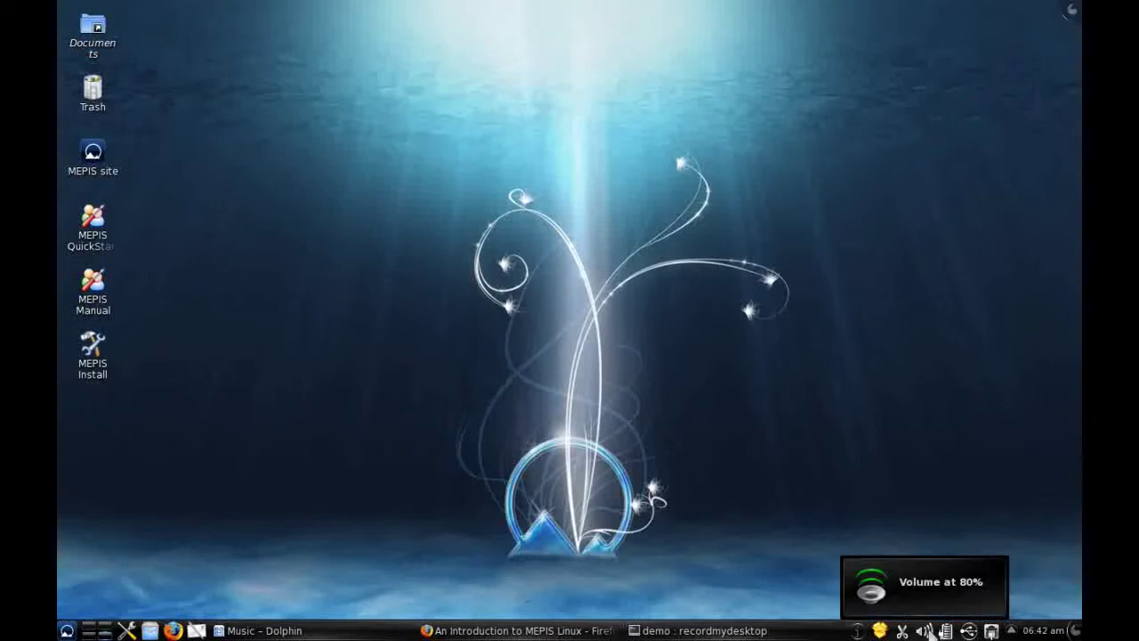
click(928, 630)
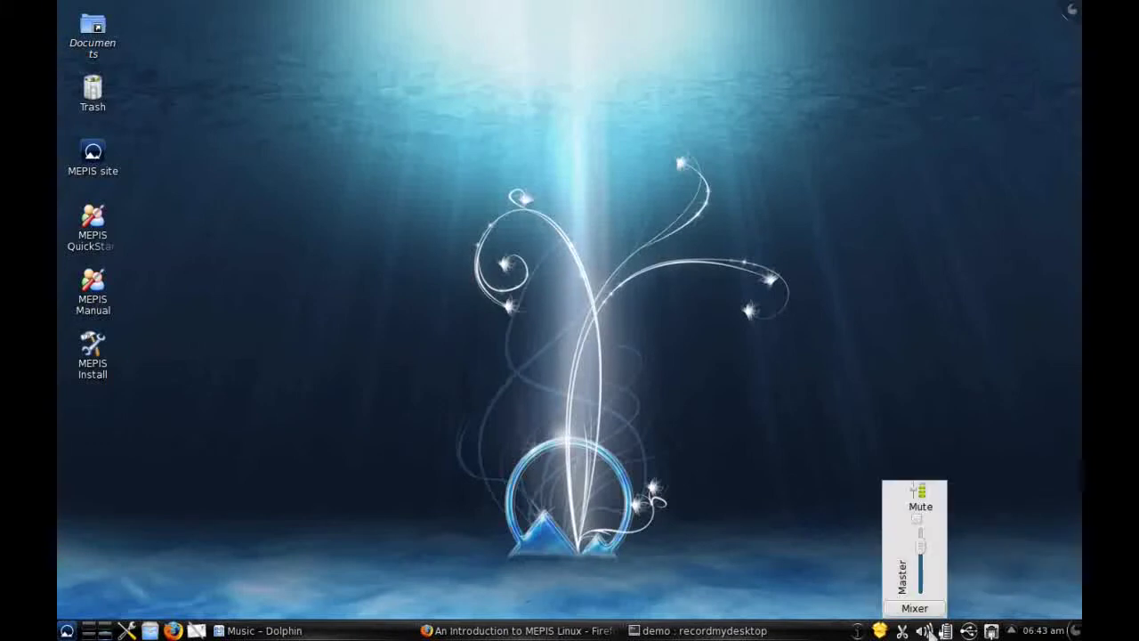
drag(921, 545, 926, 583)
scroll(928, 578, up, 5)
mouse_move(920, 537)
mouse_down()
mouse_move(919, 525)
mouse_move(921, 555)
mouse_up()
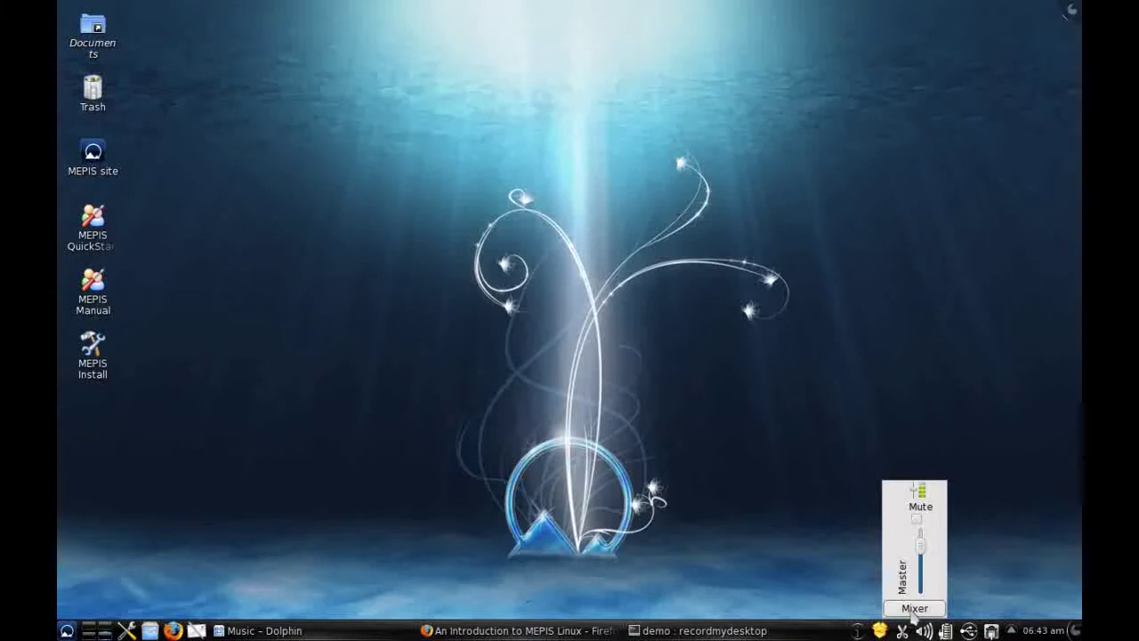
click(976, 540)
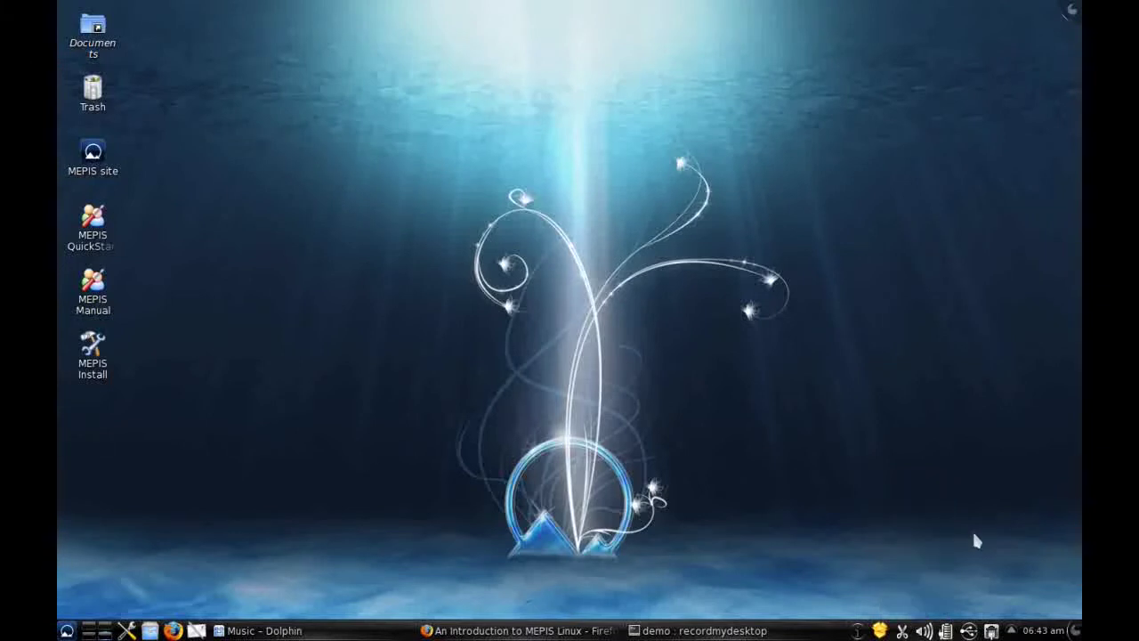
- View the power management settings and the available PENDRIVE storage device, and close the device list
click(947, 631)
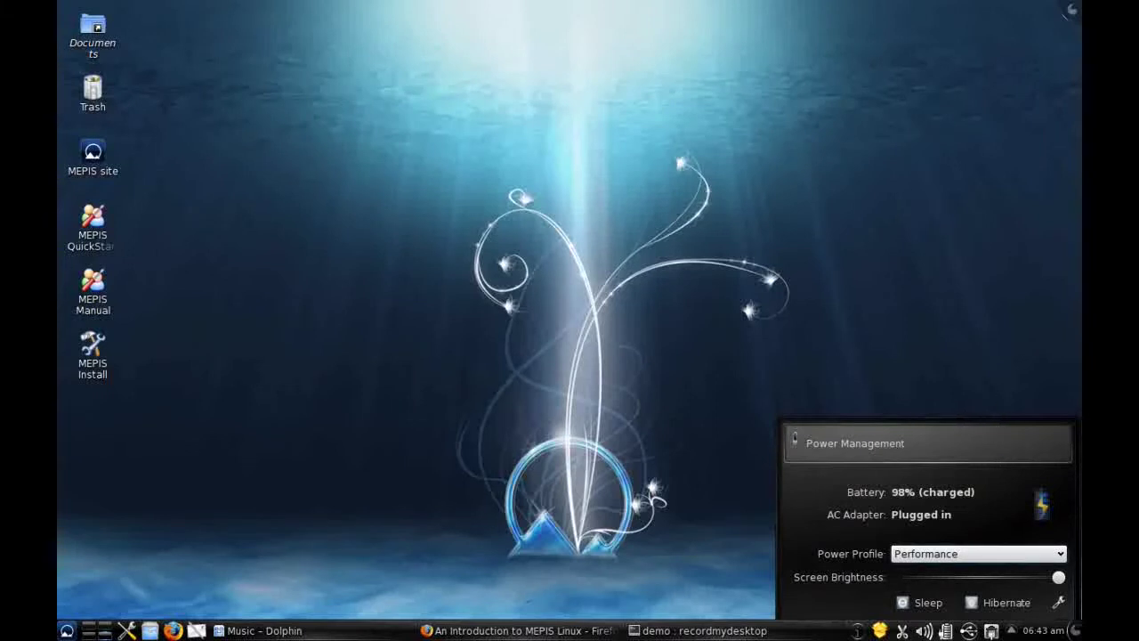
click(968, 630)
click(970, 631)
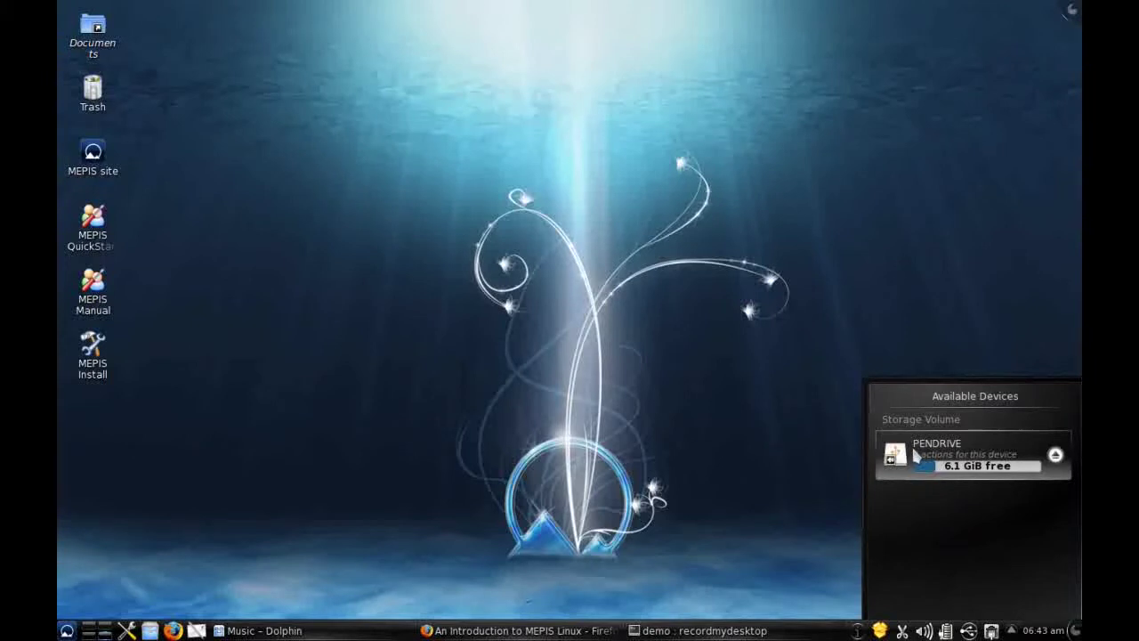
mouse_move(891, 458)
click(819, 485)
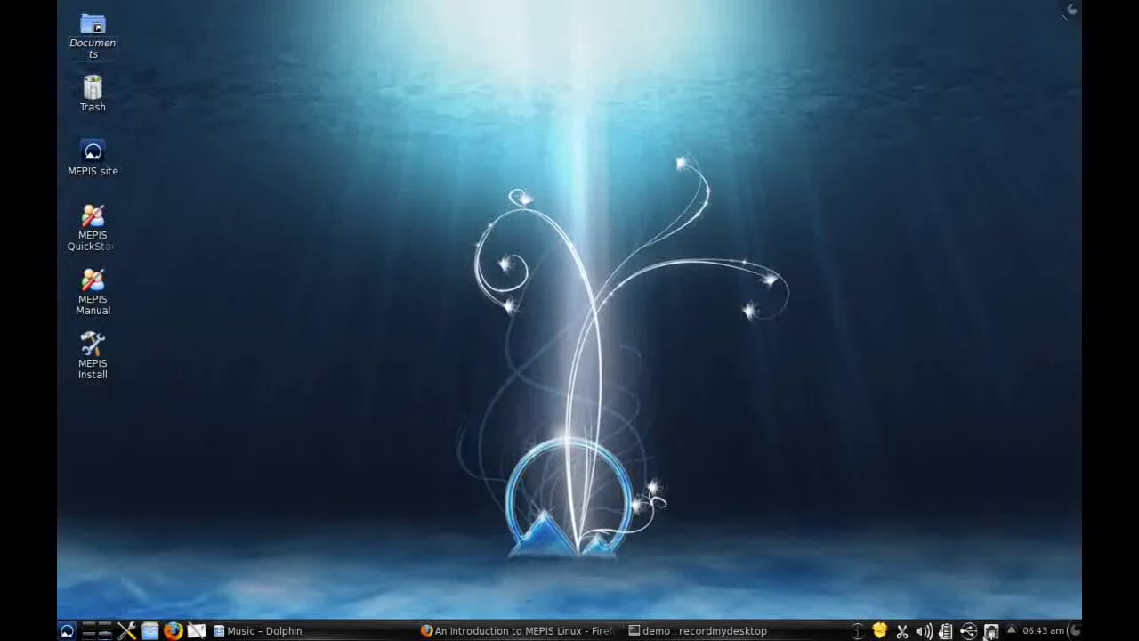
- View the network interfaces and connections, close them, and reveal the hidden system tray items
click(991, 631)
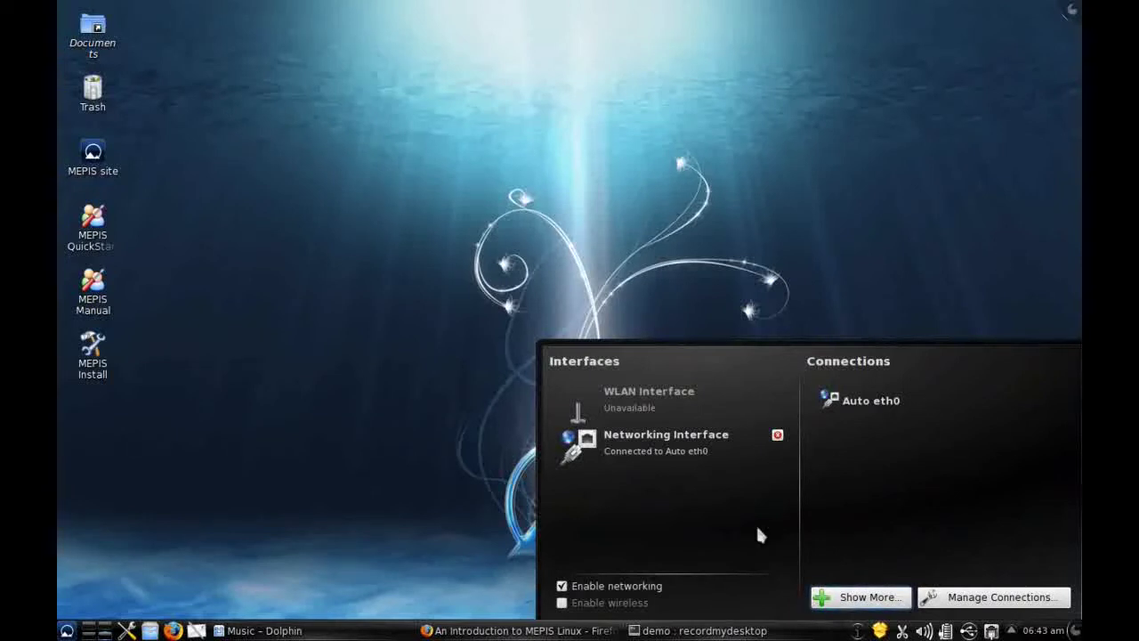
click(909, 274)
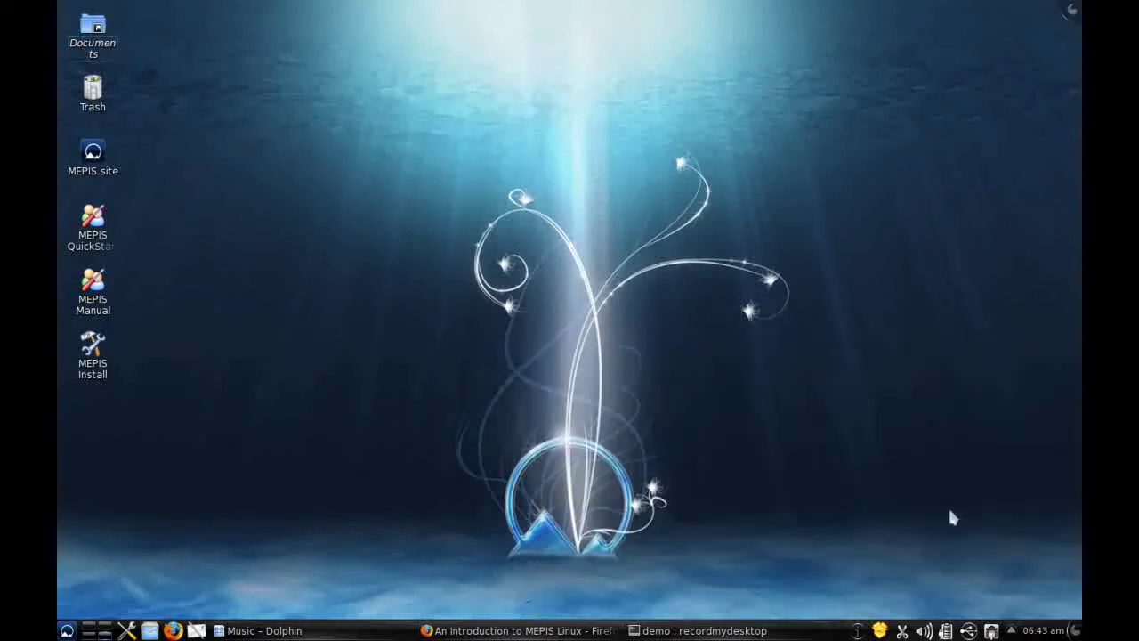
click(1013, 630)
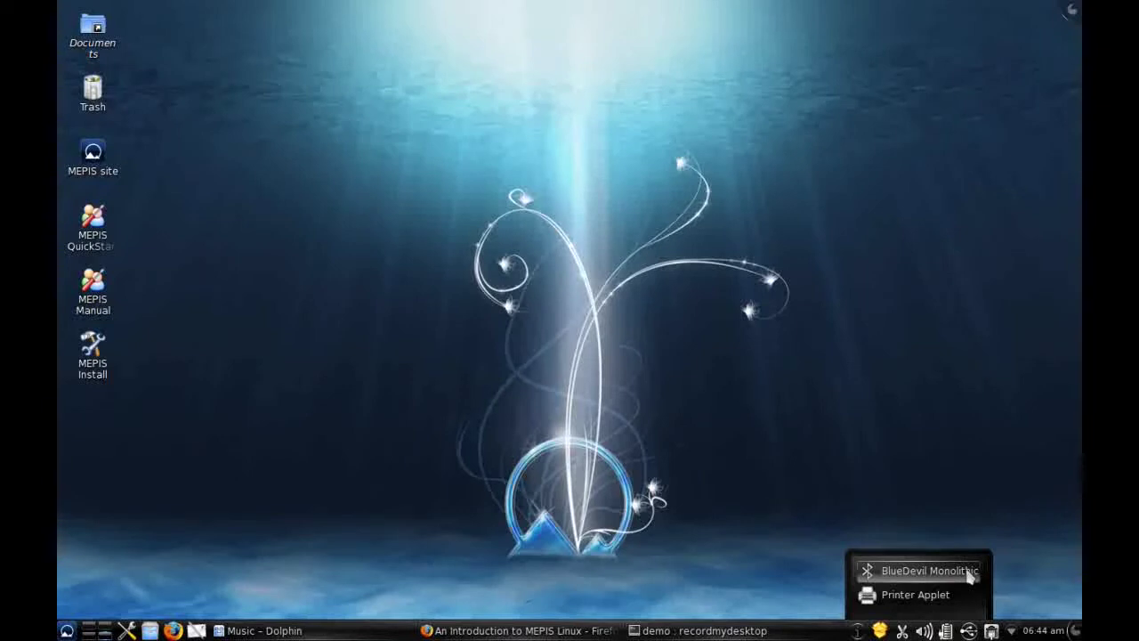
- Browse the calendar to March 2012 and back to February, view the list of date formats, and close the calendar
click(1032, 631)
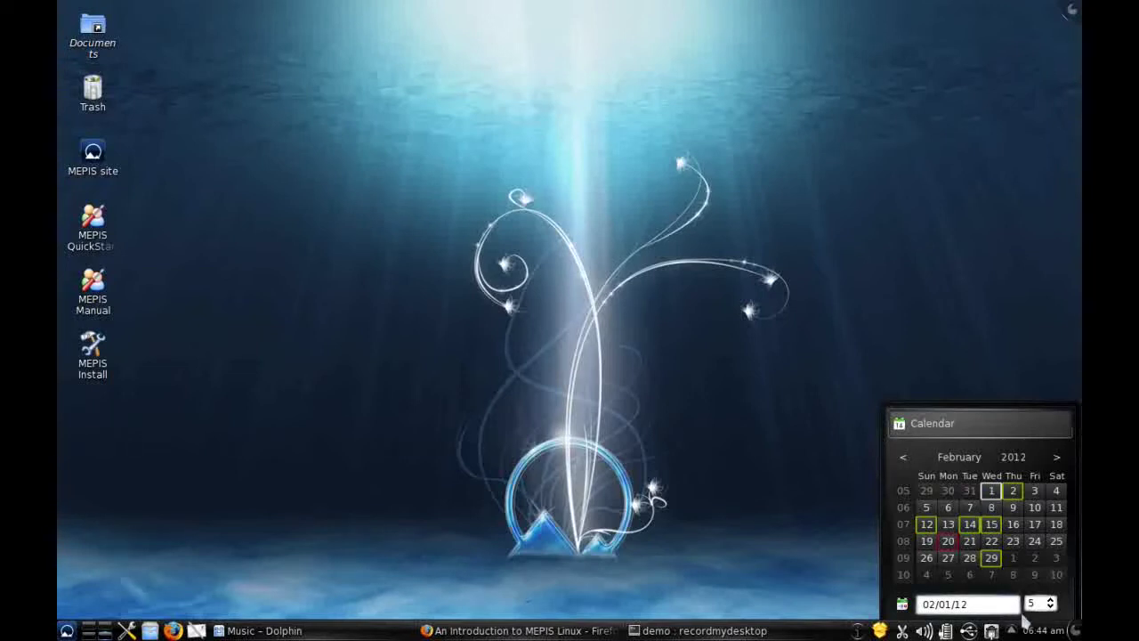
click(1056, 457)
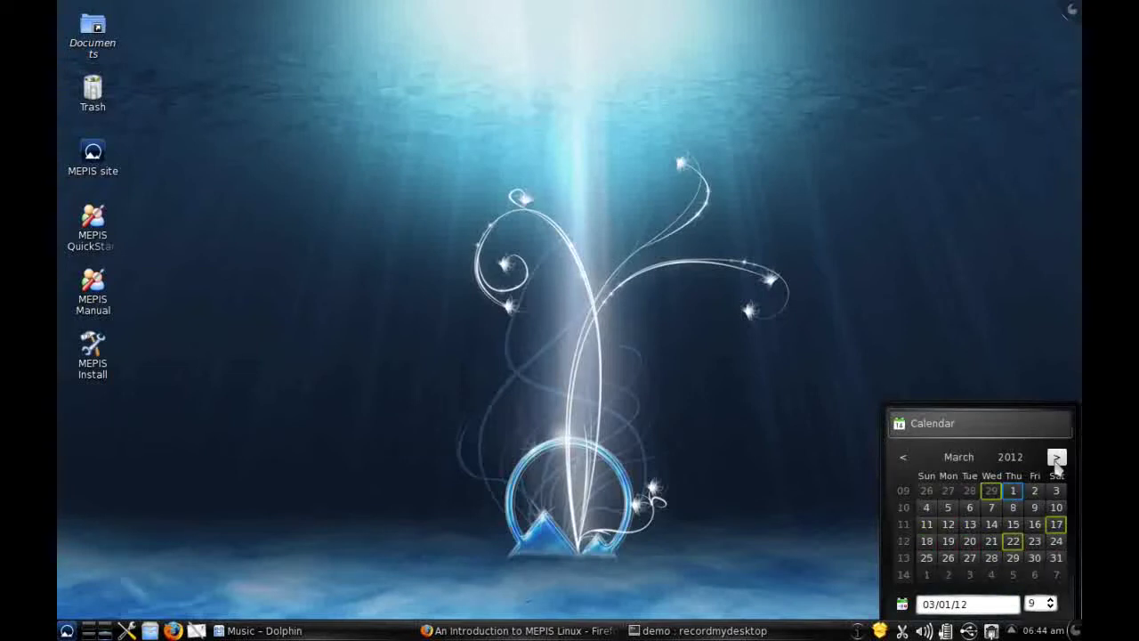
click(903, 456)
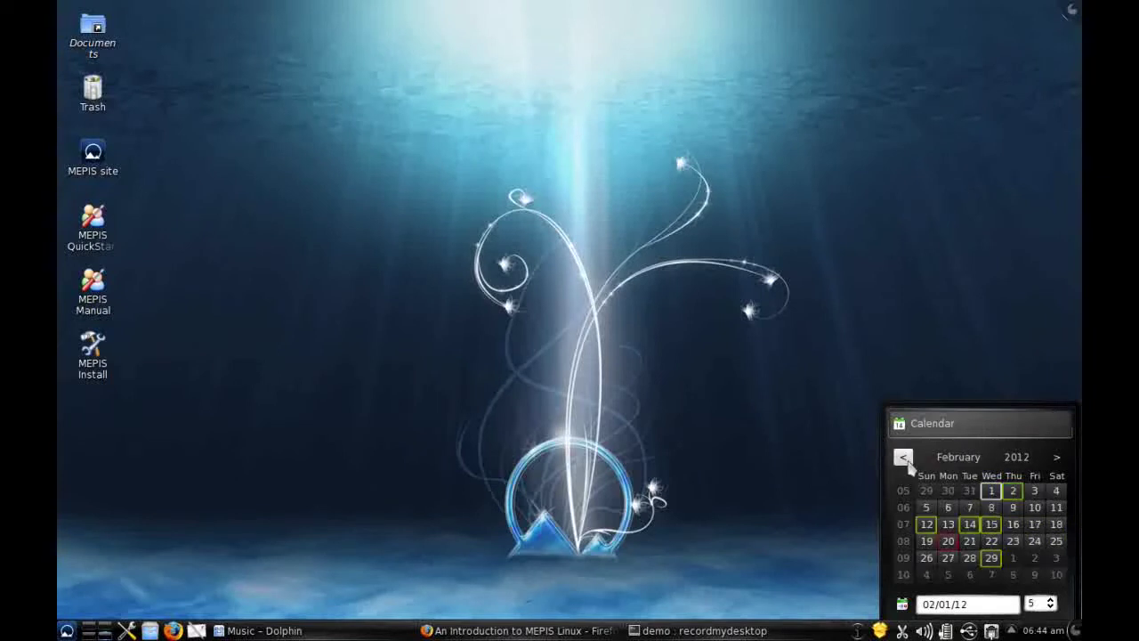
right_click(975, 532)
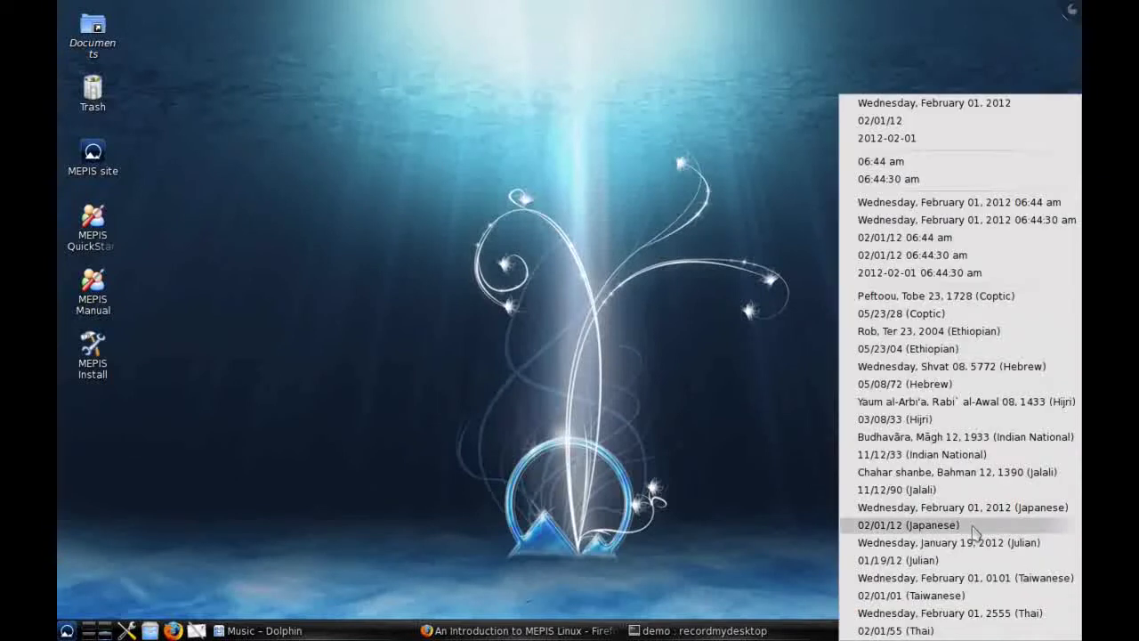
click(779, 216)
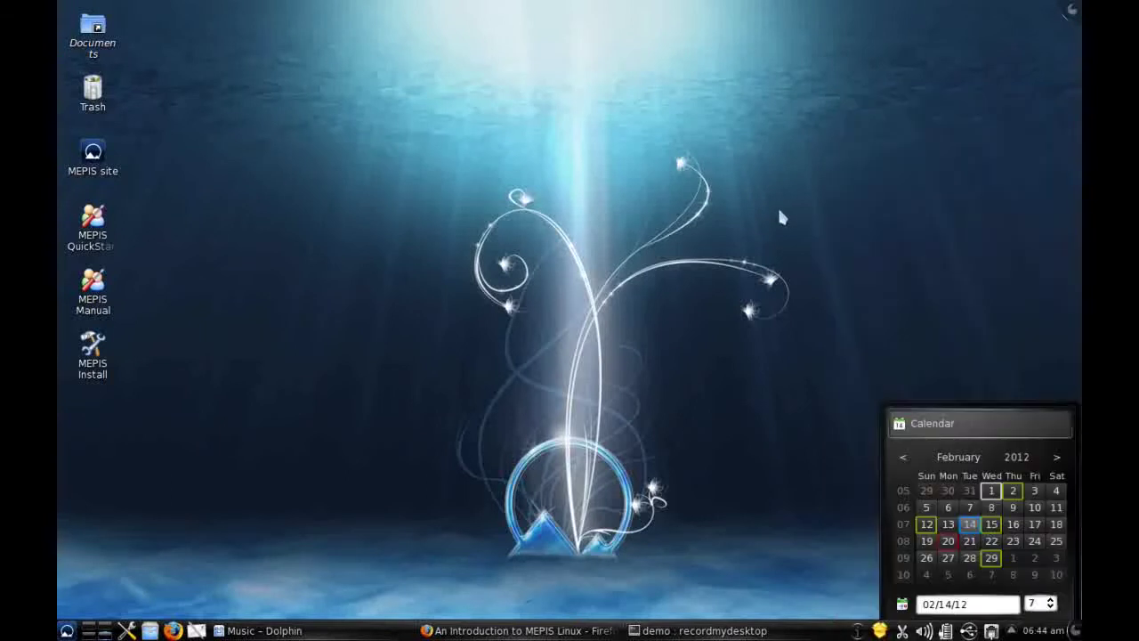
click(1035, 632)
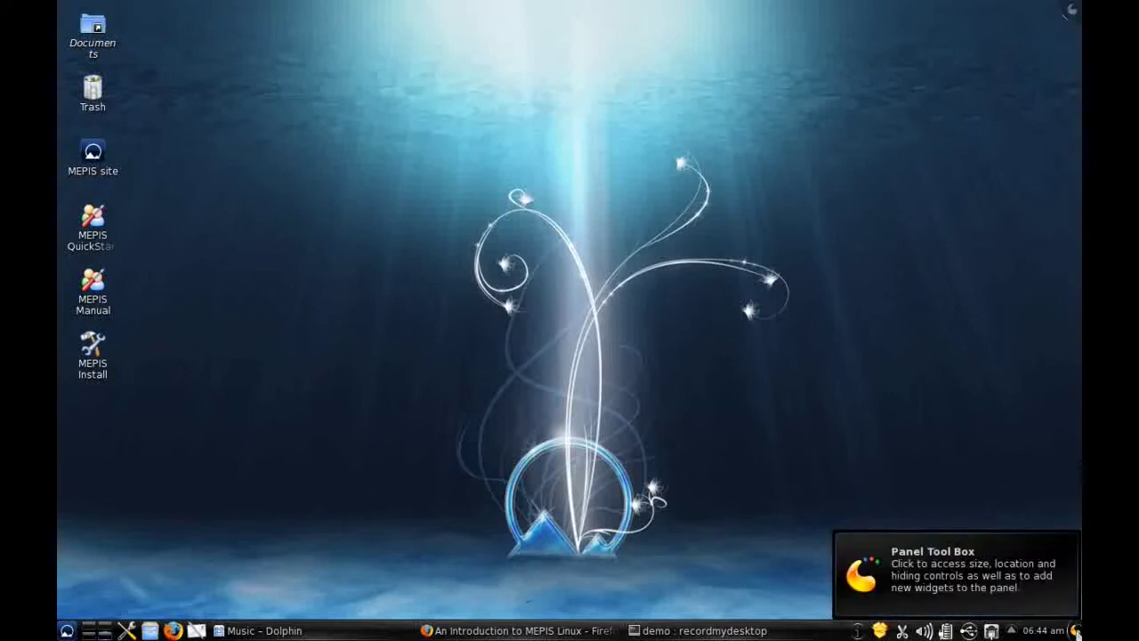
- View the panel's configuration options and close them, then view the desktop tool box options and close those as well
click(1075, 630)
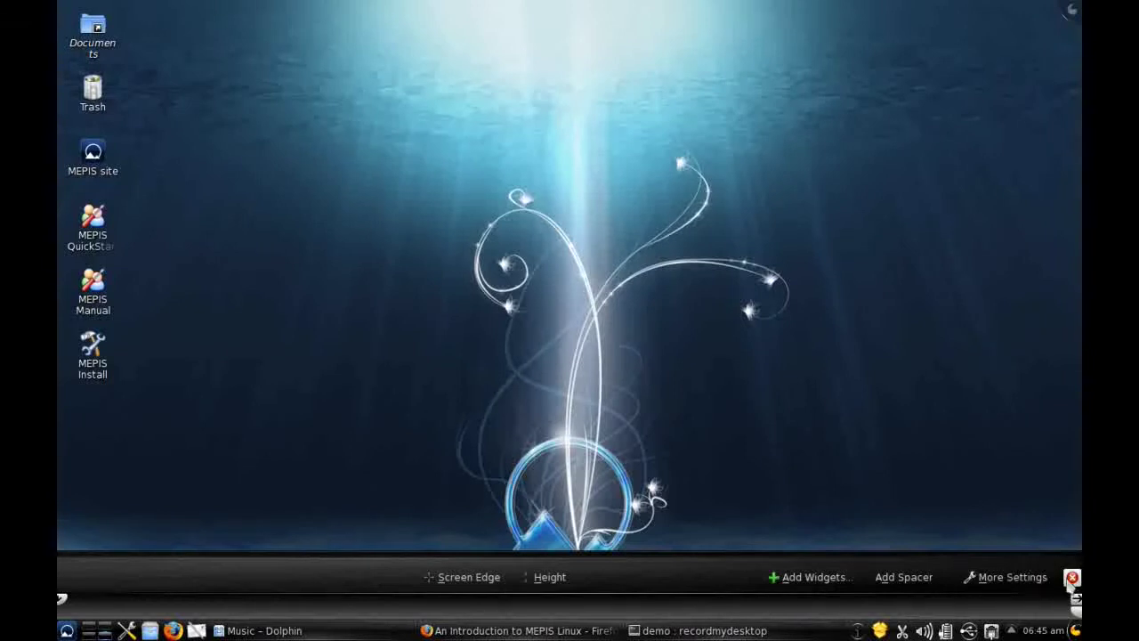
mouse_move(529, 630)
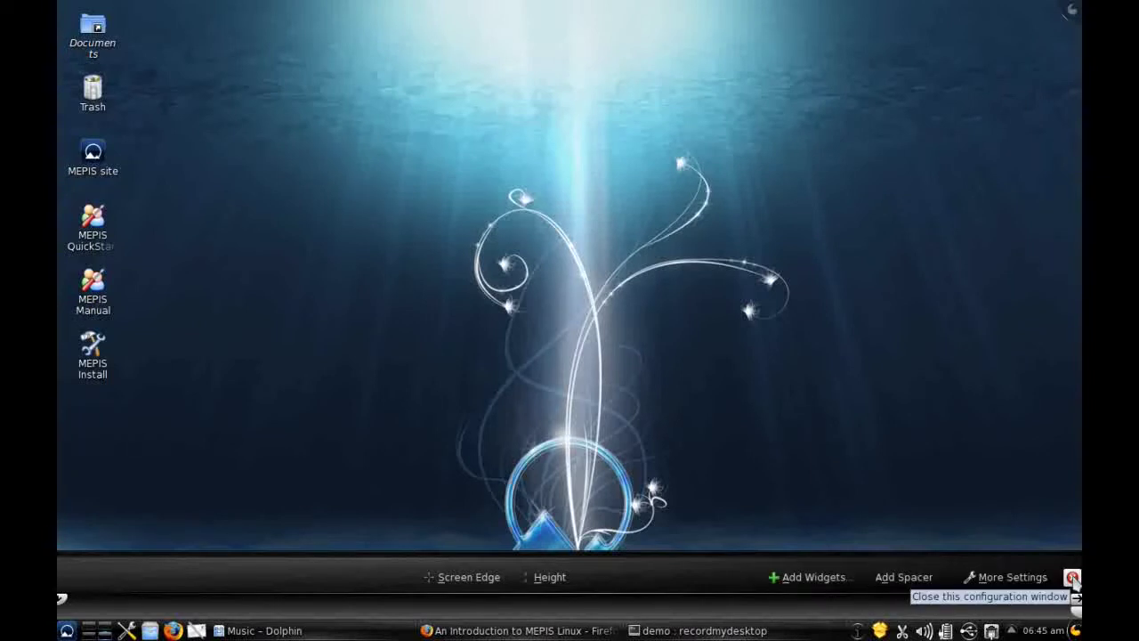
click(1072, 578)
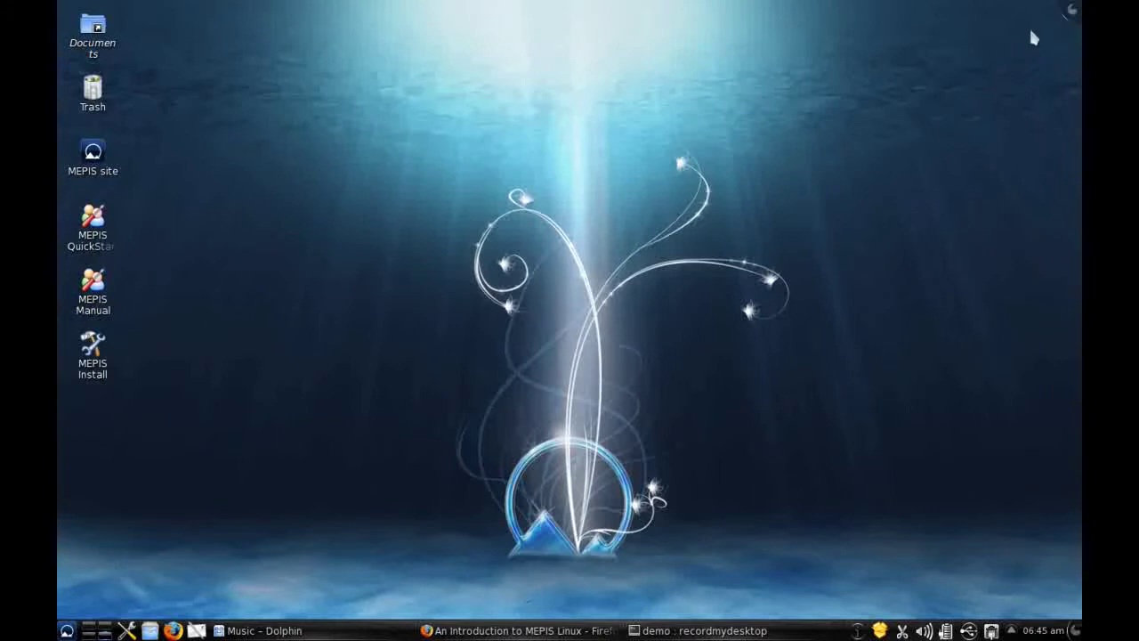
click(1072, 12)
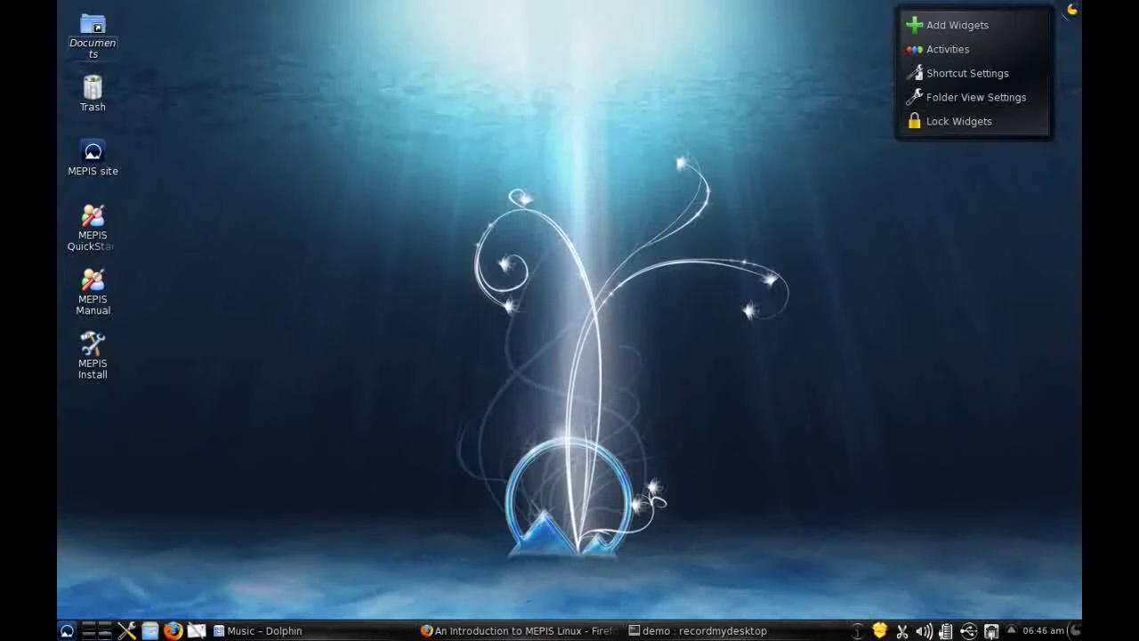
click(1072, 13)
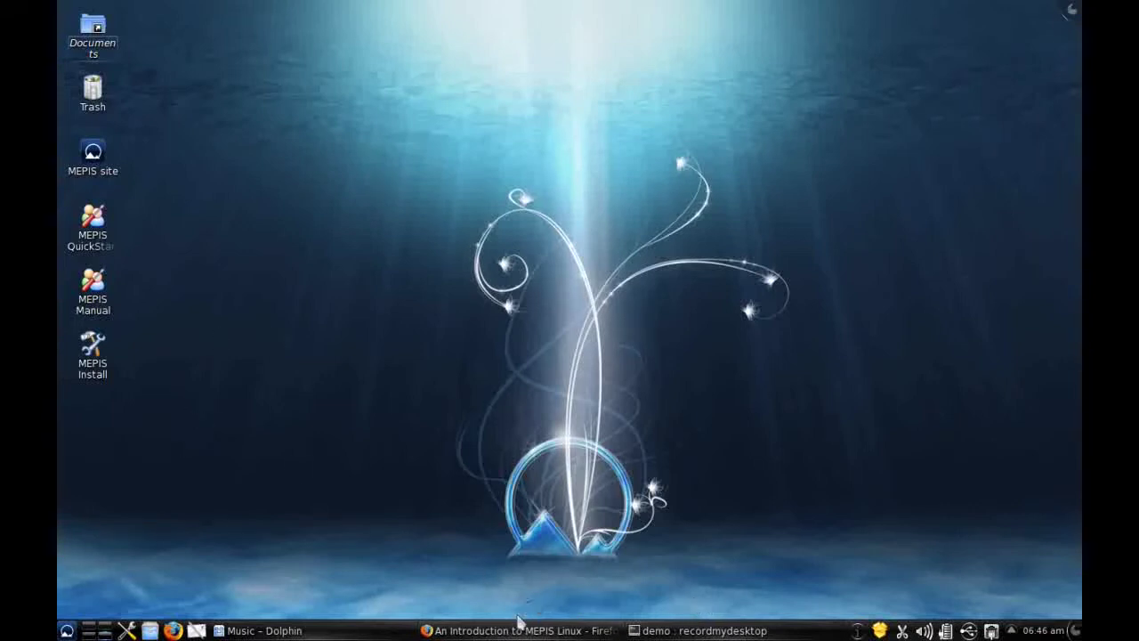
- Switch to the Kindle page in Firefox, play the product's video, and show the picture of the Kindle beside a pencil
click(513, 631)
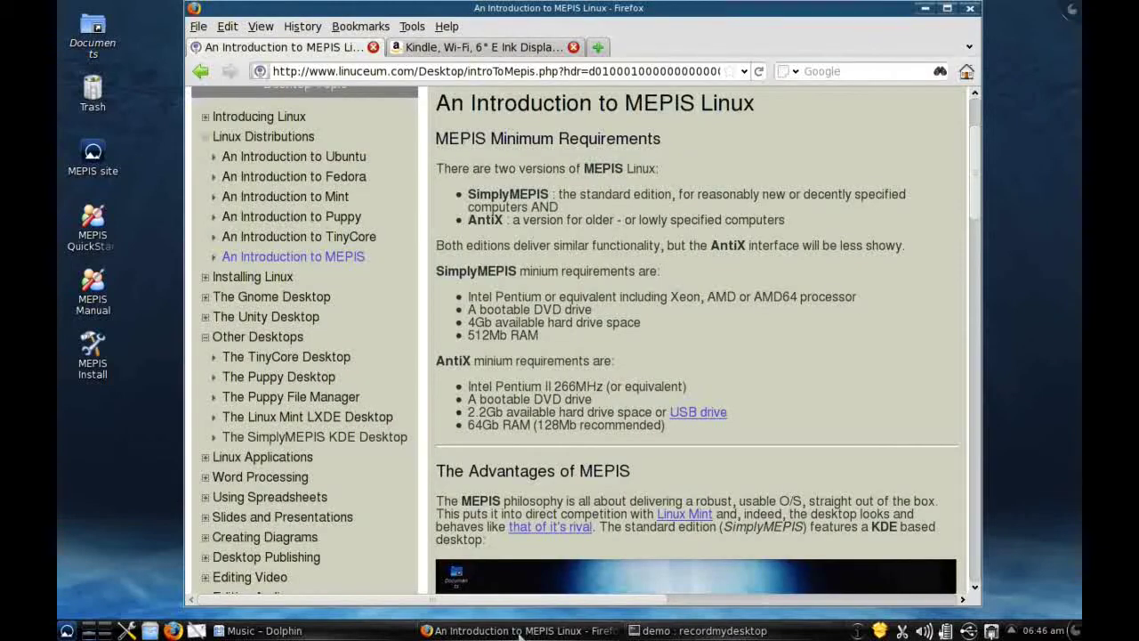
click(464, 52)
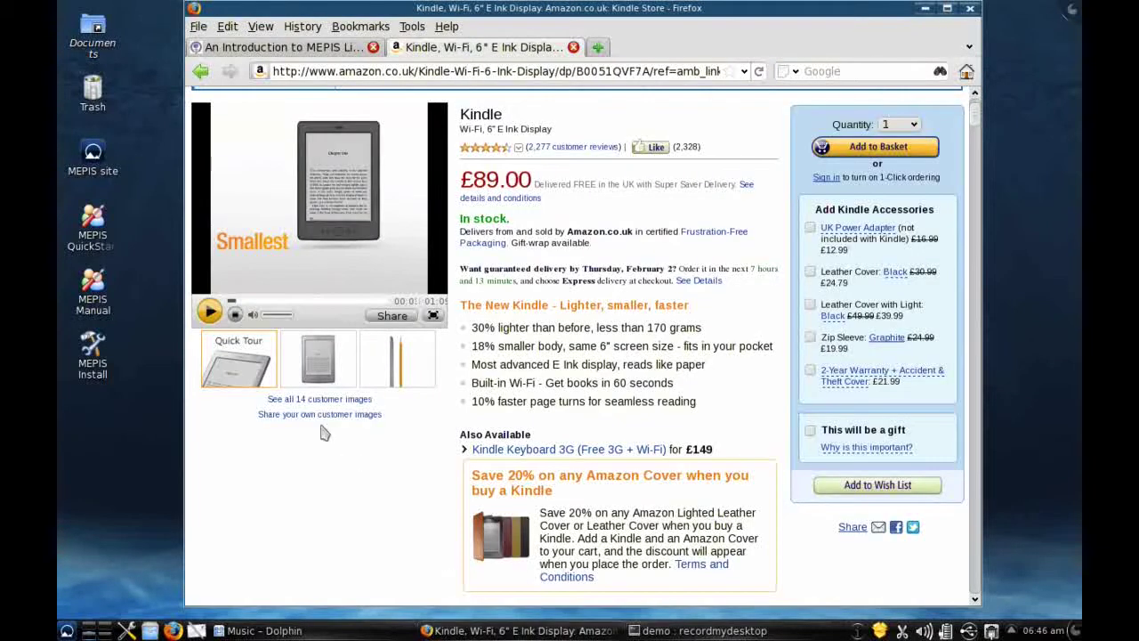
scroll(274, 504, up, 1)
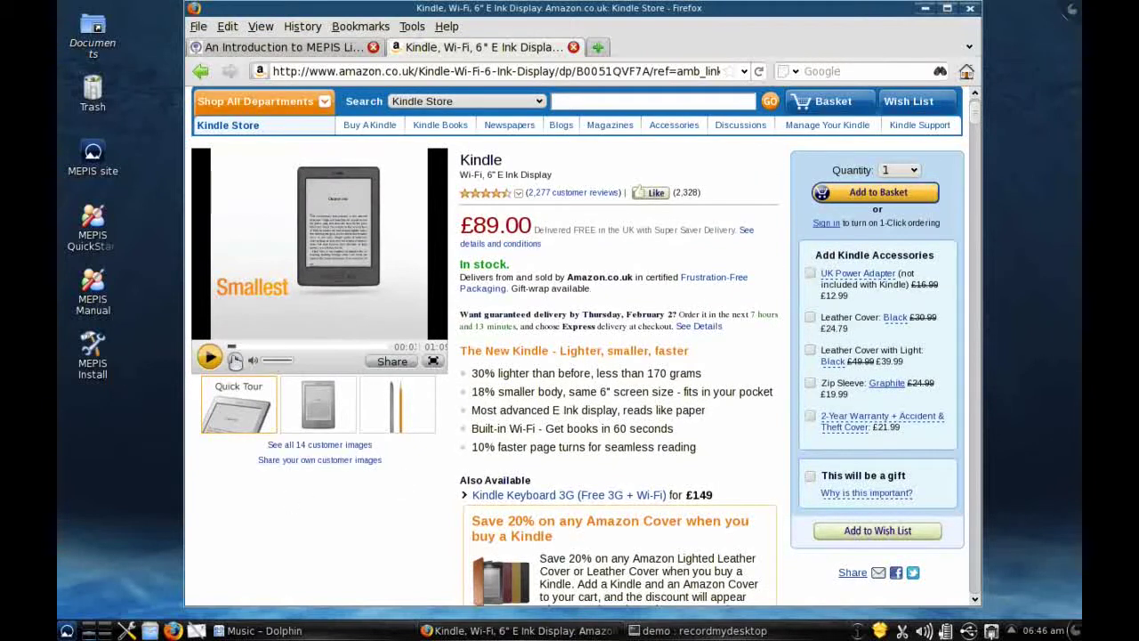
click(210, 358)
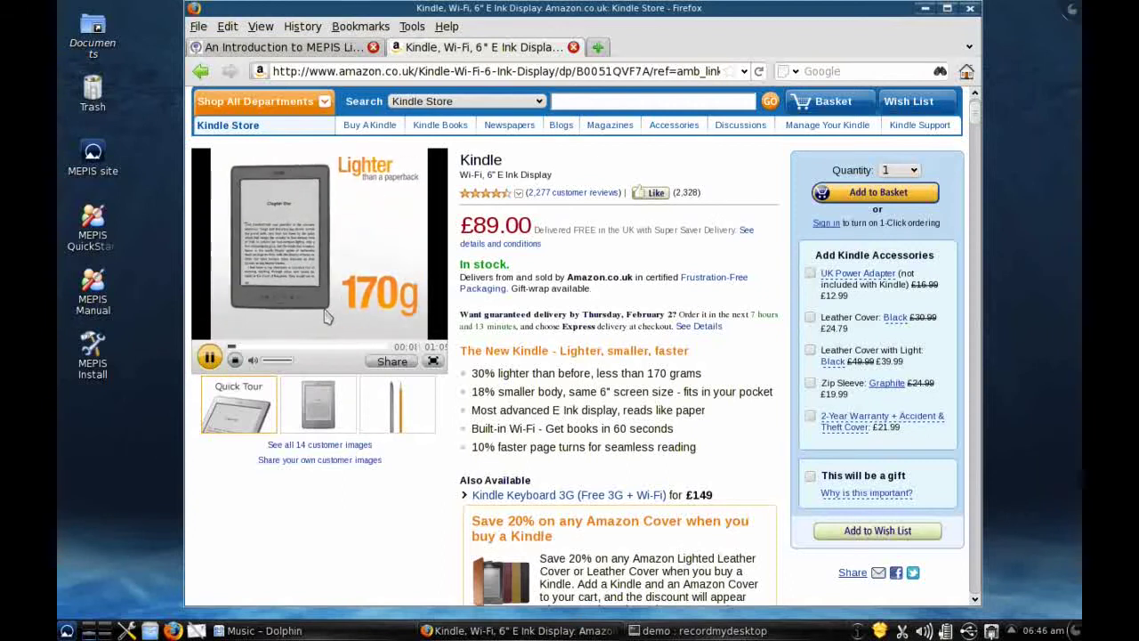
scroll(329, 316, up, 1)
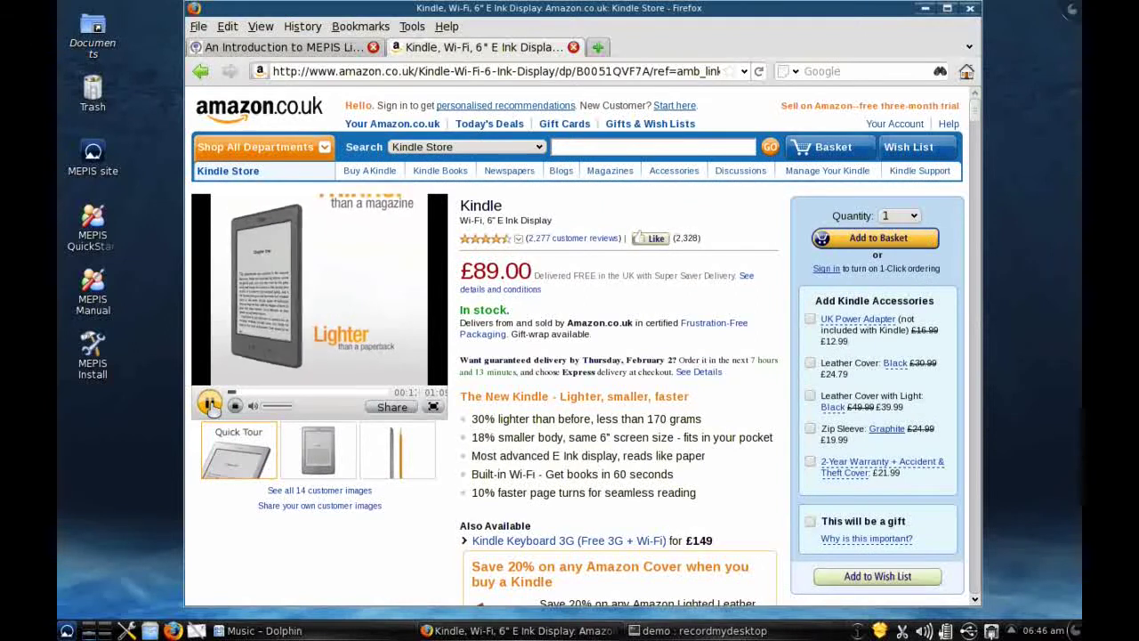
click(418, 436)
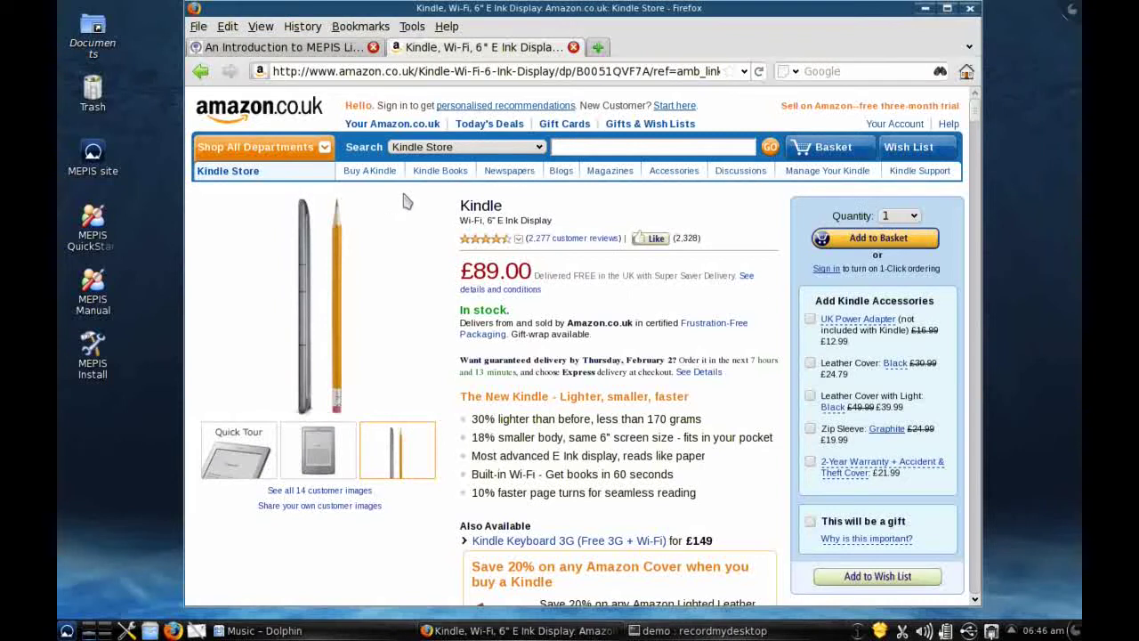
- Return to the MEPIS page, open The SimplyMEPIS KDE Desktop topic, and examine its Default Applications section
click(309, 51)
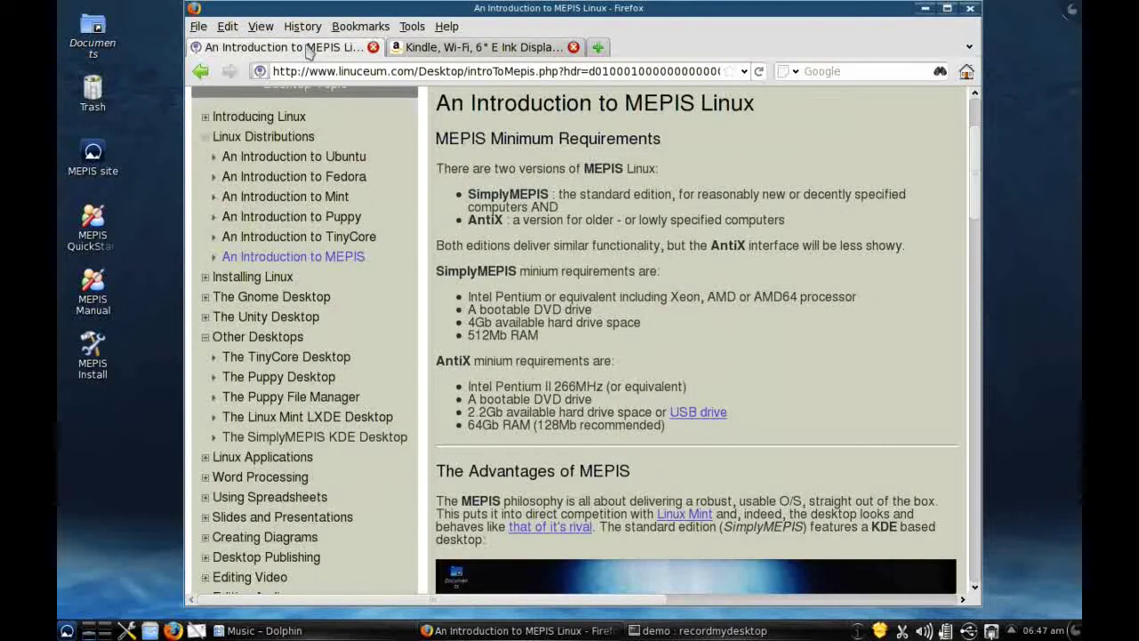
scroll(447, 241, down, 1)
scroll(448, 242, up, 1)
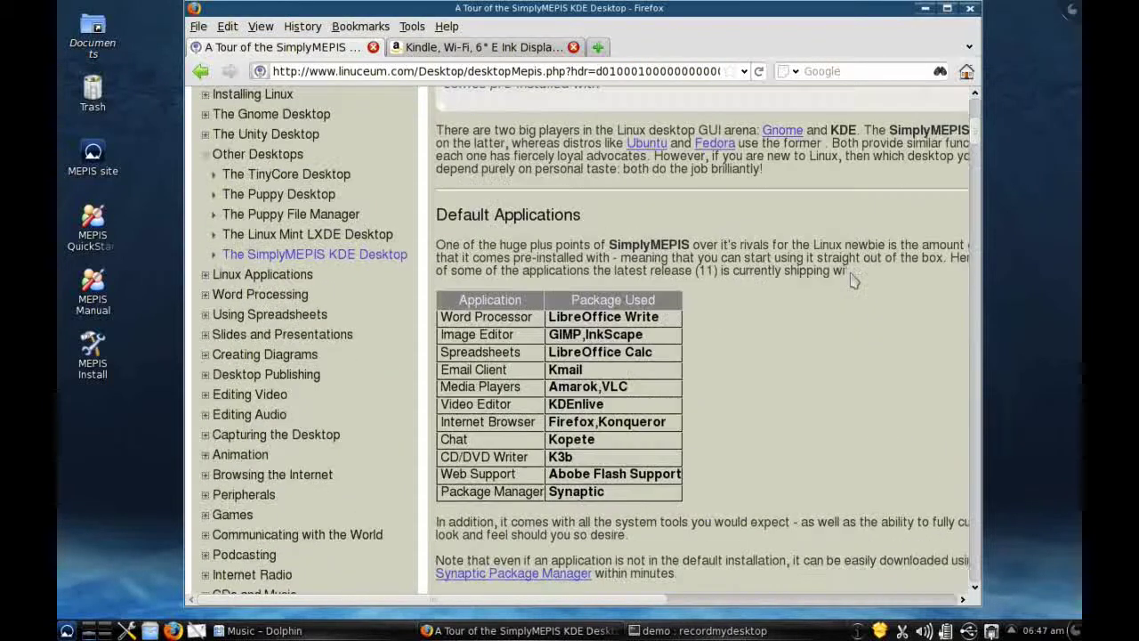
scroll(852, 281, down, 3)
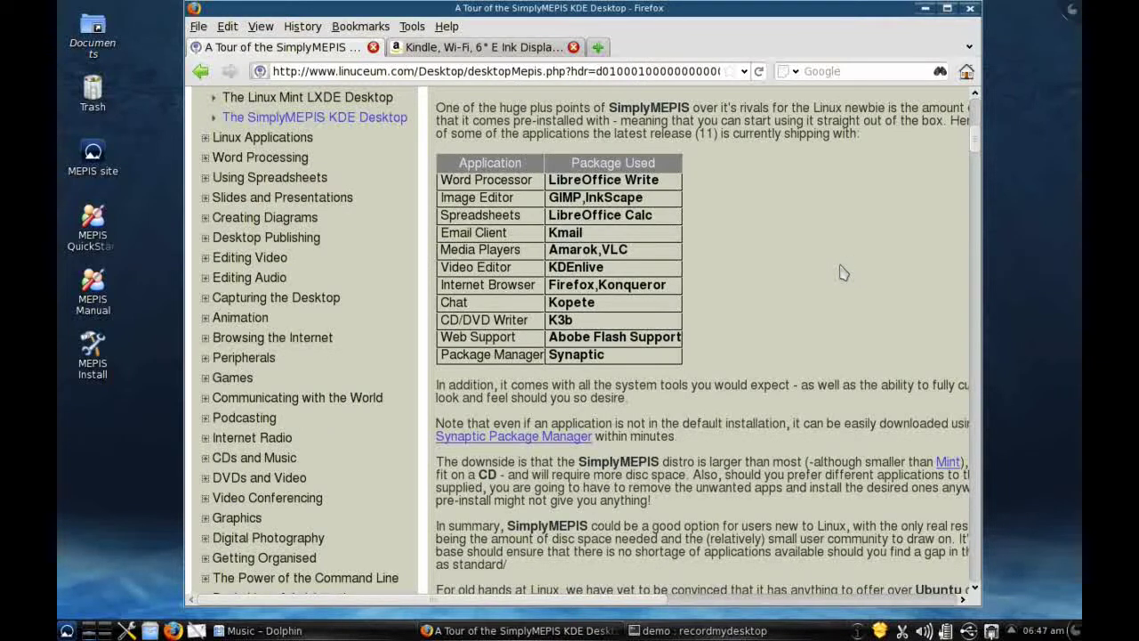
scroll(834, 286, down, 2)
scroll(834, 286, down, 5)
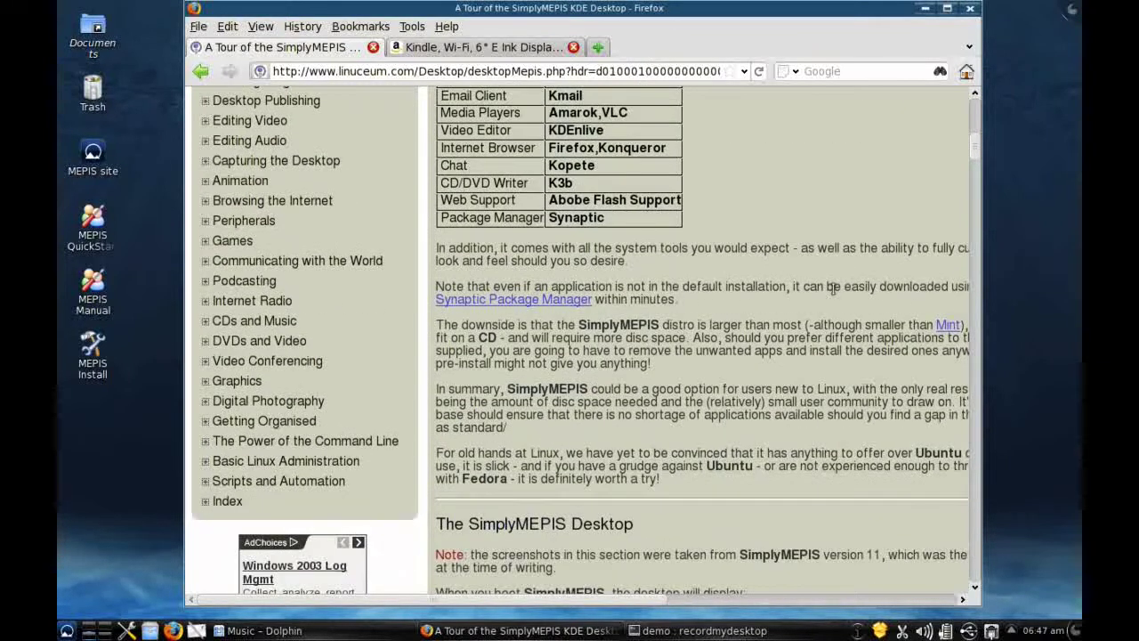
scroll(834, 286, up, 7)
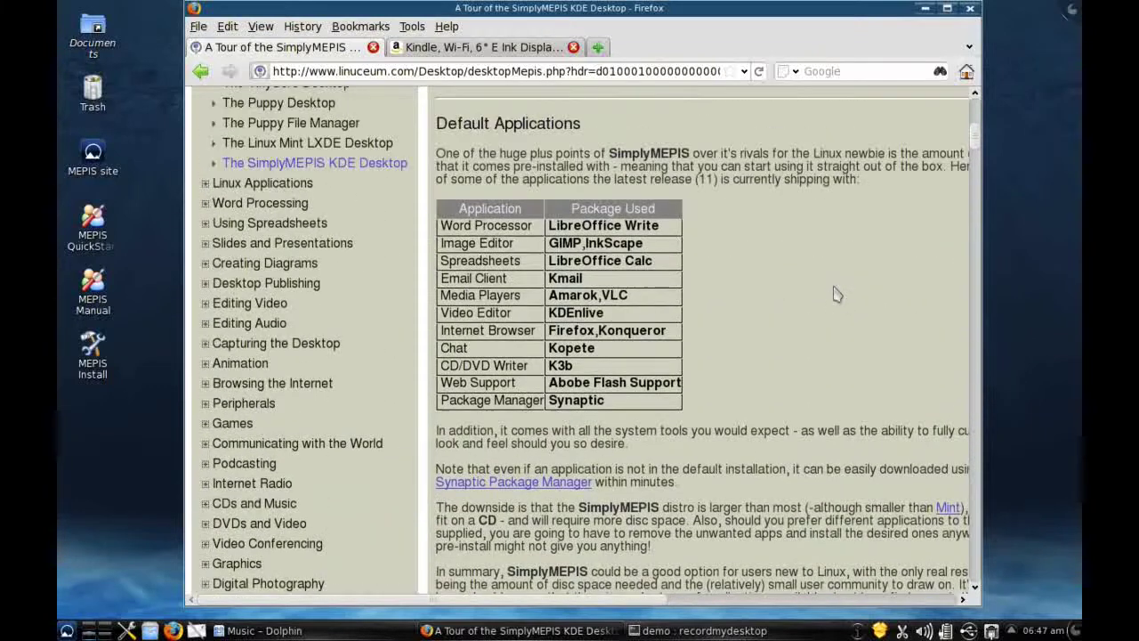
scroll(834, 286, down, 6)
- Review the tour page's sections on the KDE panel, system tray icons and menu categories, and minimize the browser window
scroll(830, 285, down, 20)
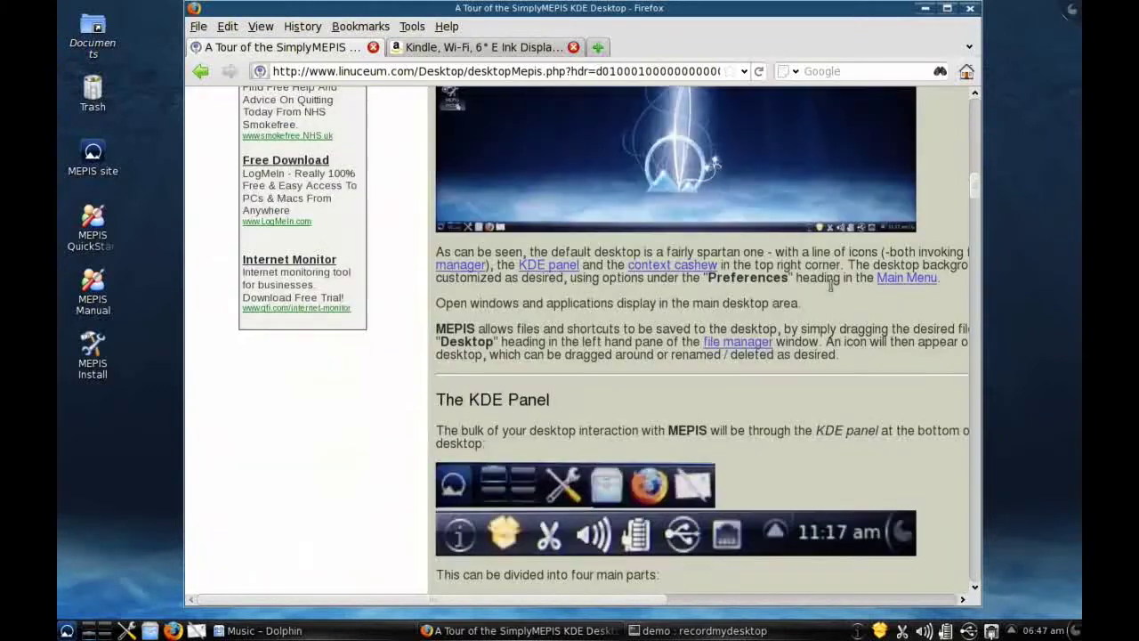
scroll(833, 293, down, 20)
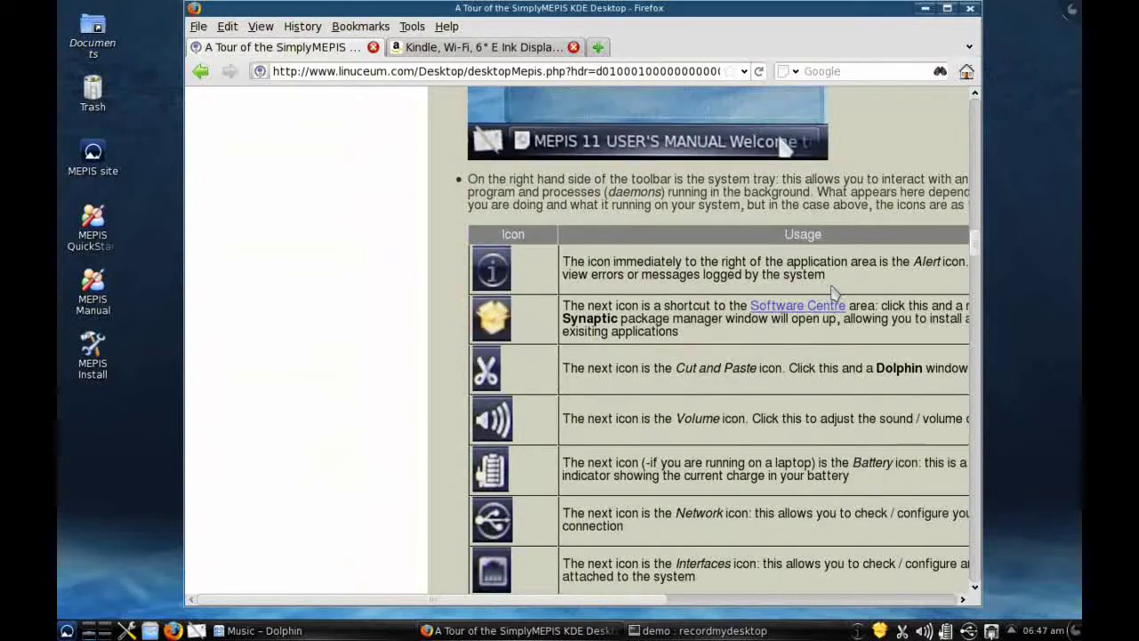
scroll(836, 287, down, 15)
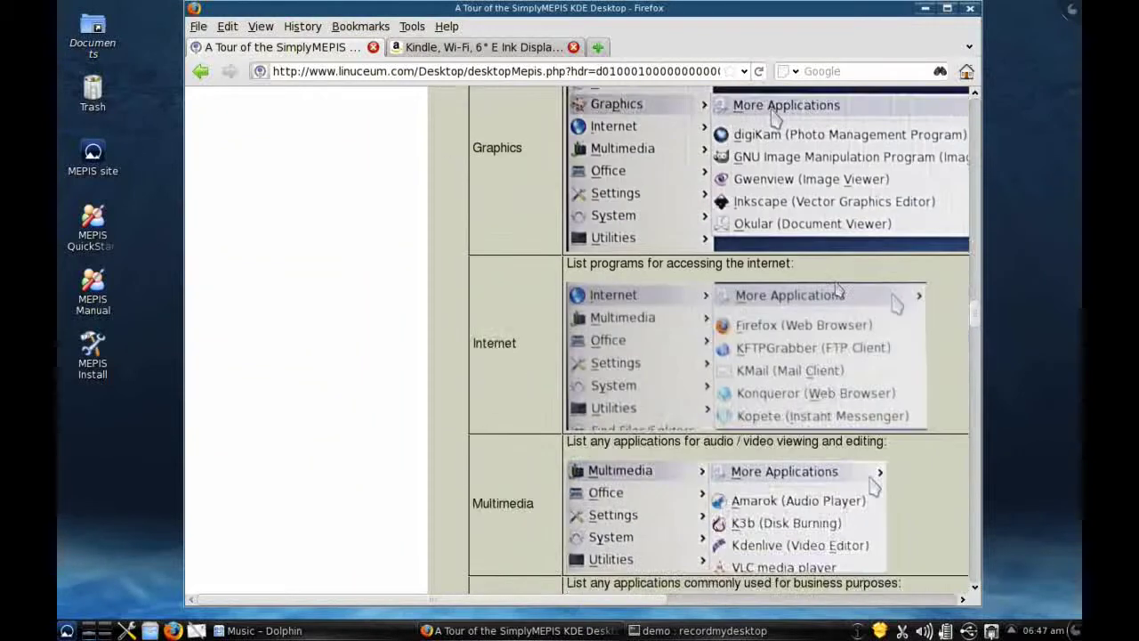
scroll(836, 285, up, 17)
scroll(820, 280, up, 20)
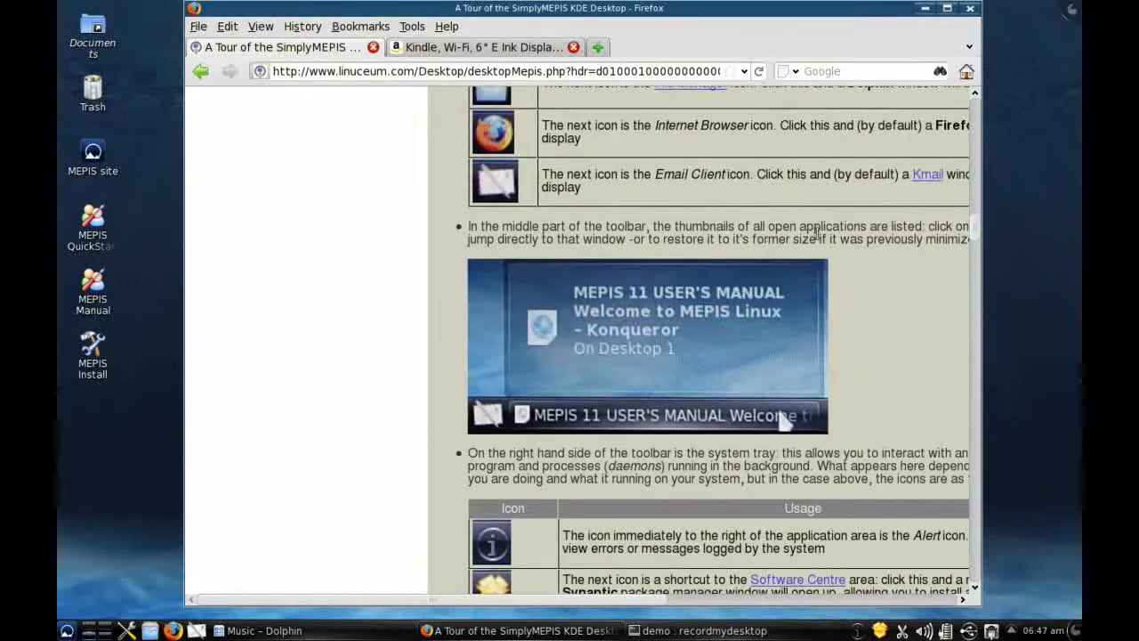
scroll(916, 114, up, 10)
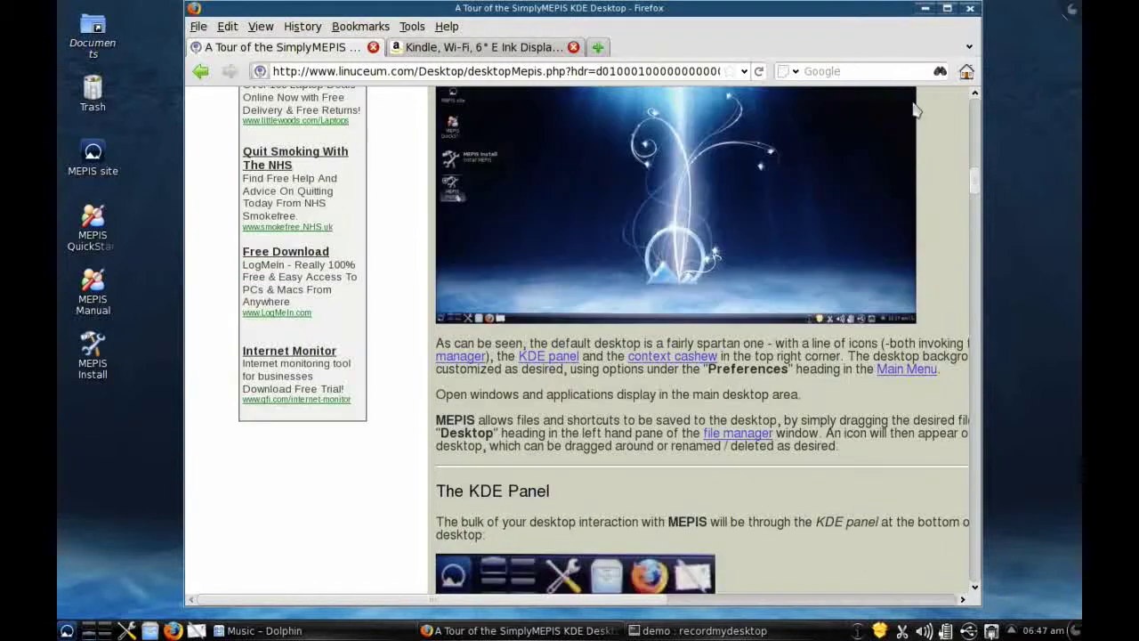
click(925, 8)
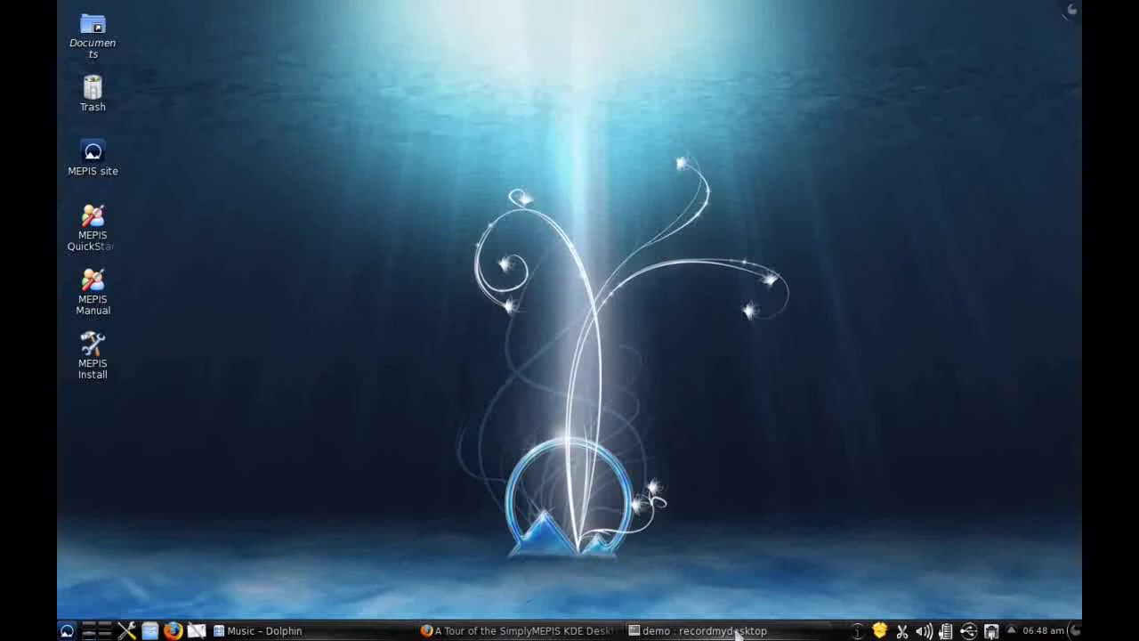
- Restore the browser, open the Installing SimplyMEPIS Linux topic, review the installer steps through partition choice, and minimize the window
click(516, 630)
click(293, 447)
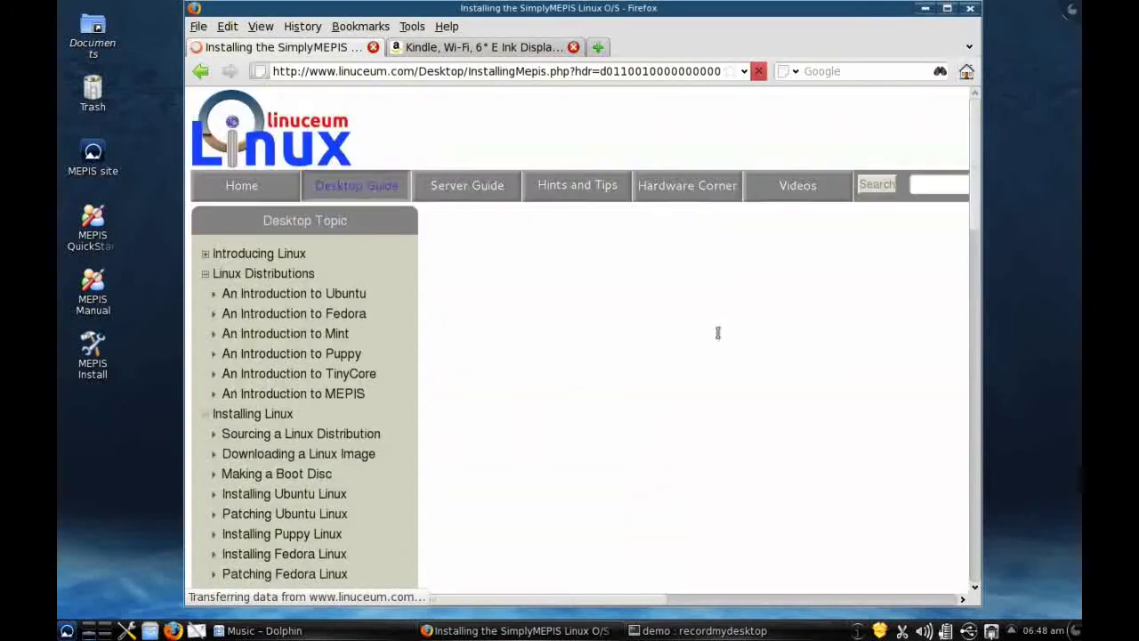
scroll(736, 334, down, 20)
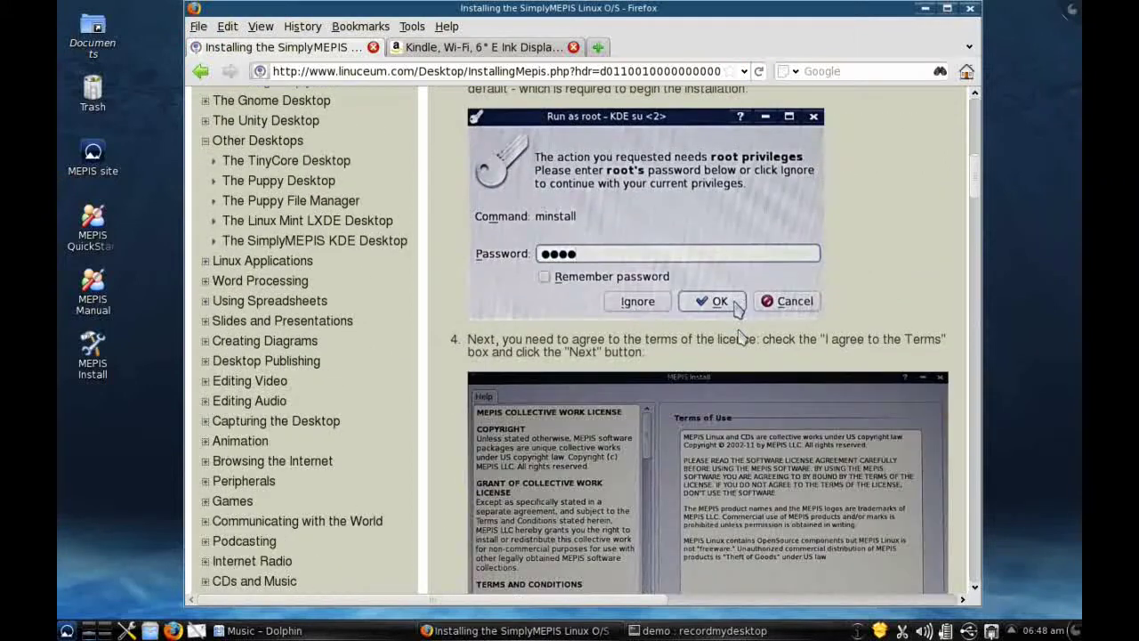
scroll(736, 334, down, 10)
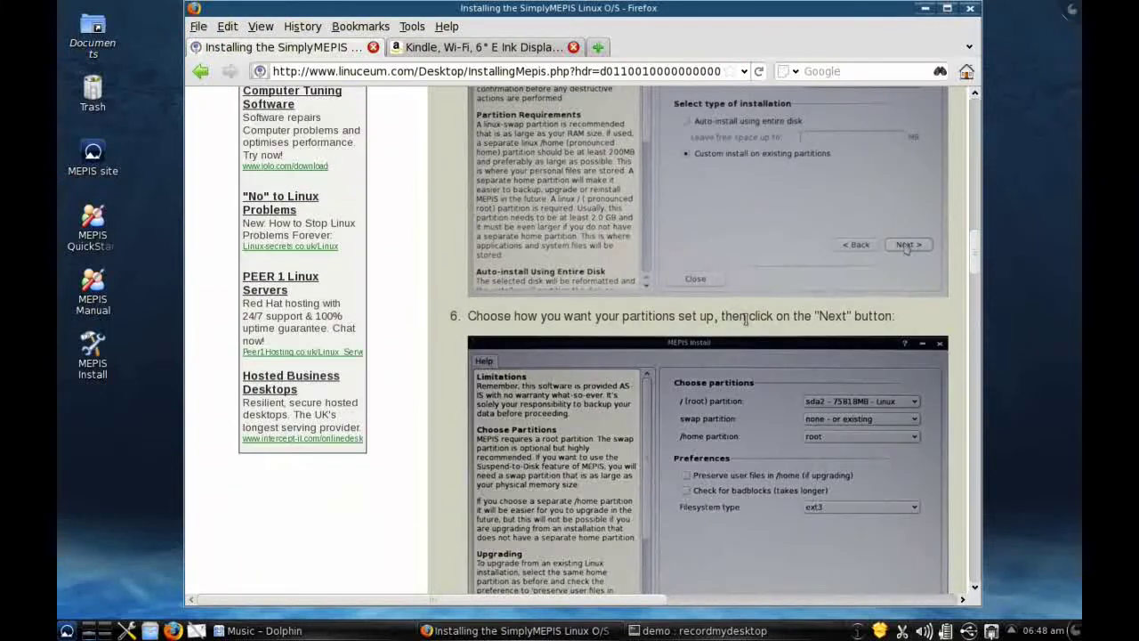
scroll(747, 327, up, 1)
scroll(748, 327, up, 20)
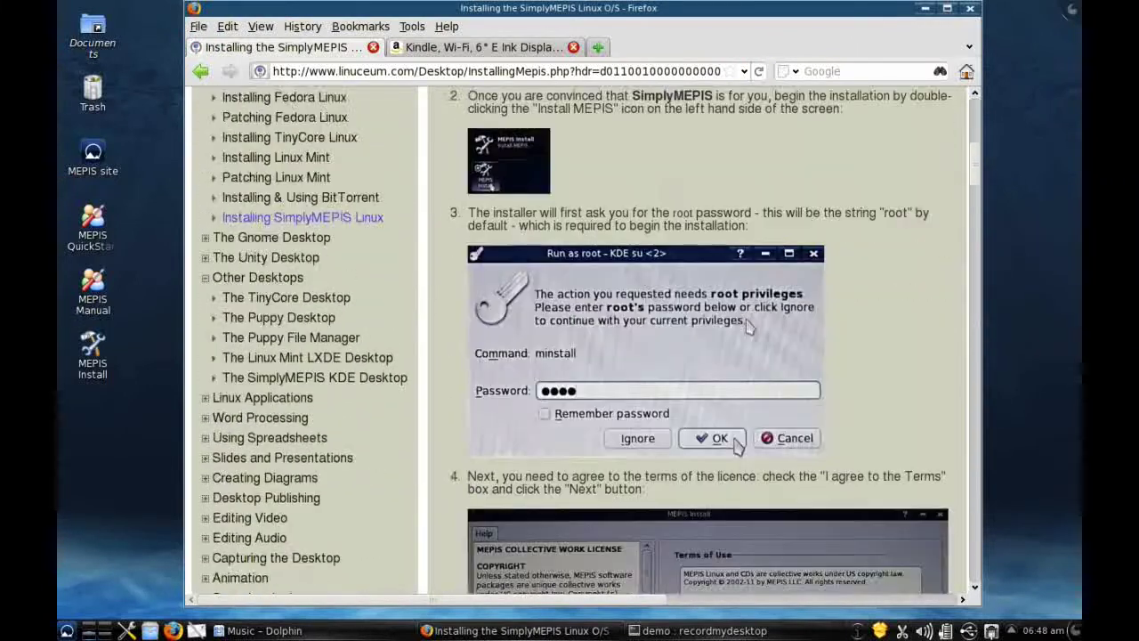
scroll(747, 327, up, 4)
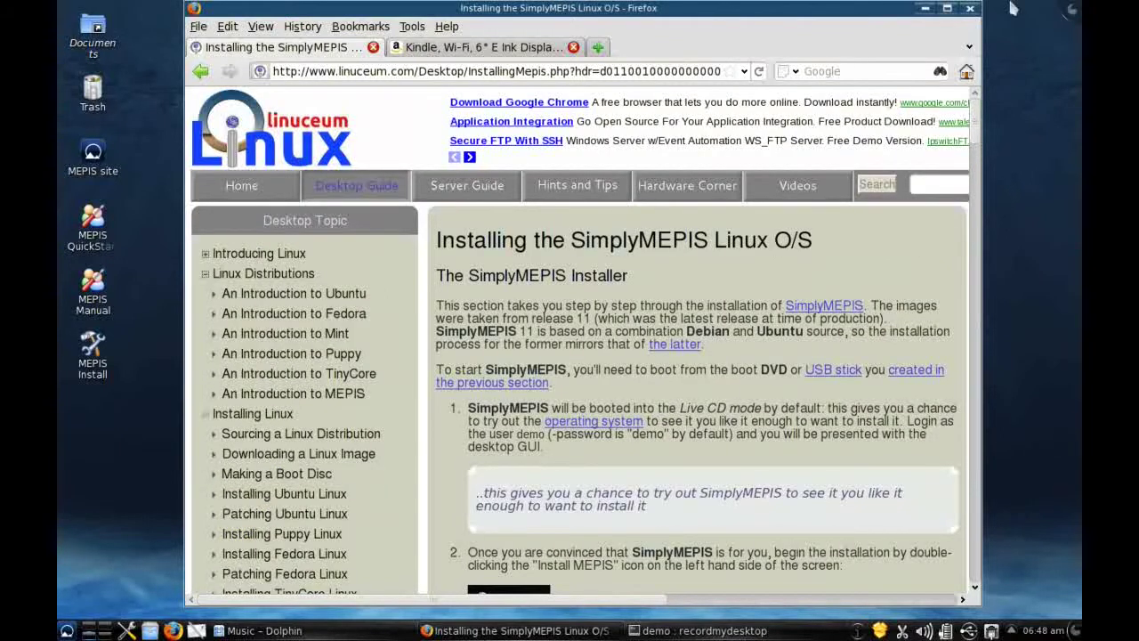
click(925, 9)
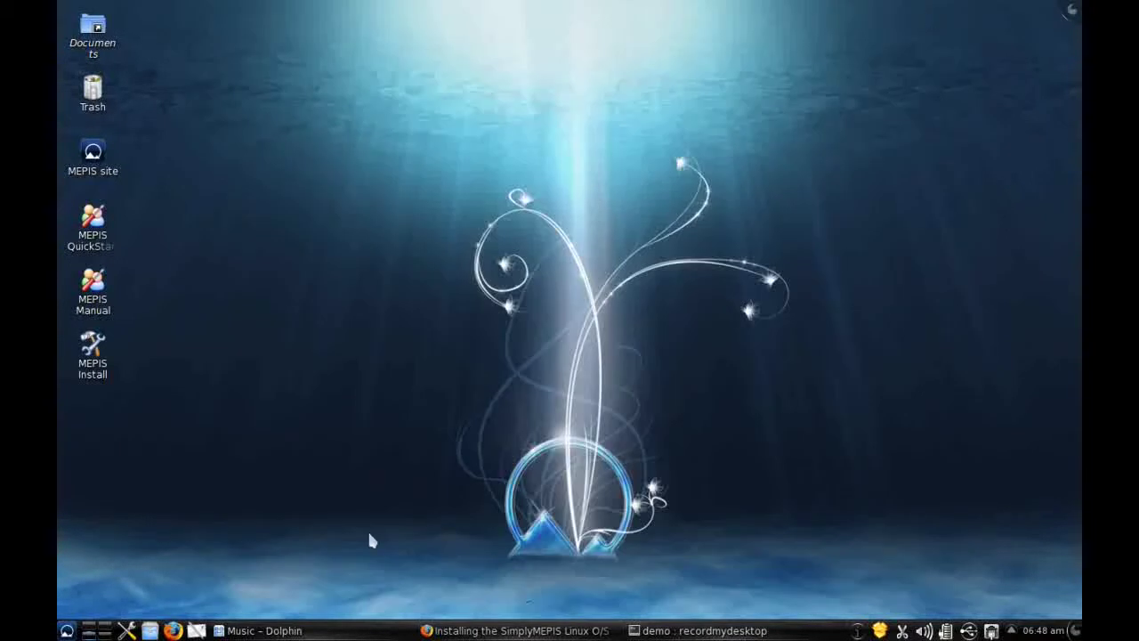